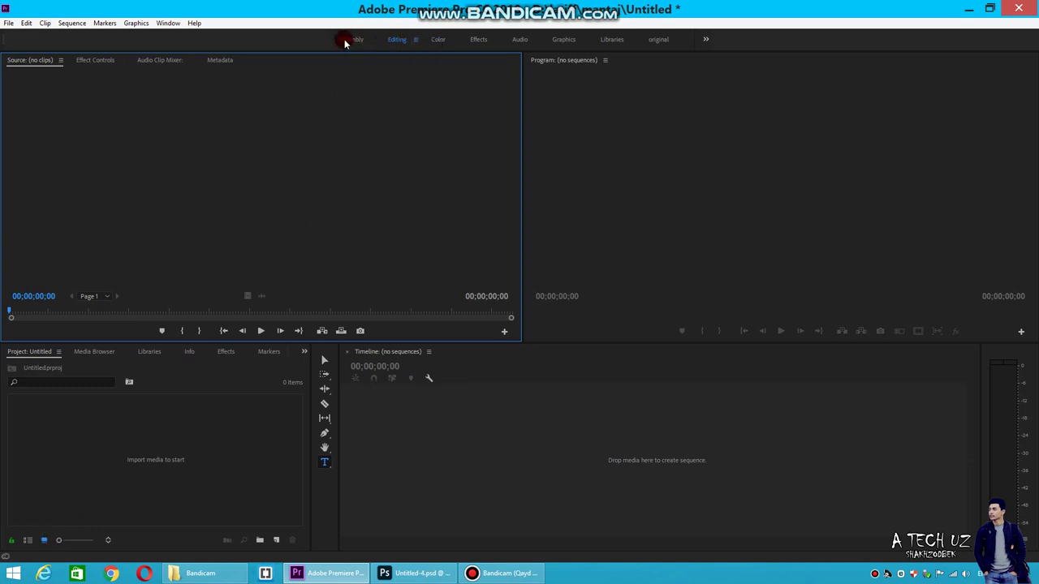
# Preview the Color, Effects, Audio and other workspace layouts, ending back on Editing.
pyautogui.click(438, 41)
pyautogui.click(479, 39)
pyautogui.click(520, 39)
pyautogui.click(562, 40)
pyautogui.click(397, 40)
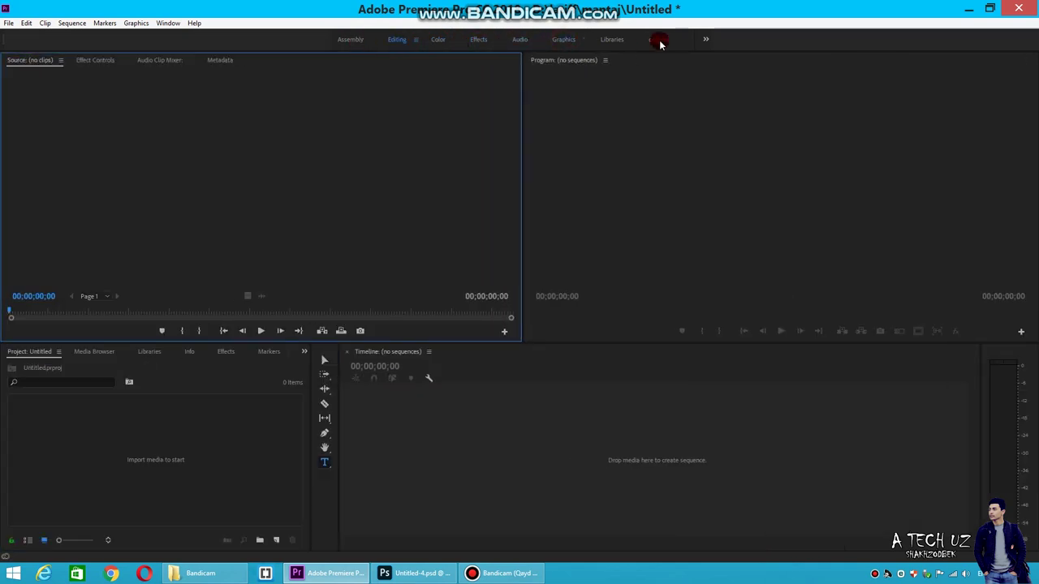
# Switch to the Color workspace, focus the Program monitor, and bring up the Source panel's options.
pyautogui.click(448, 40)
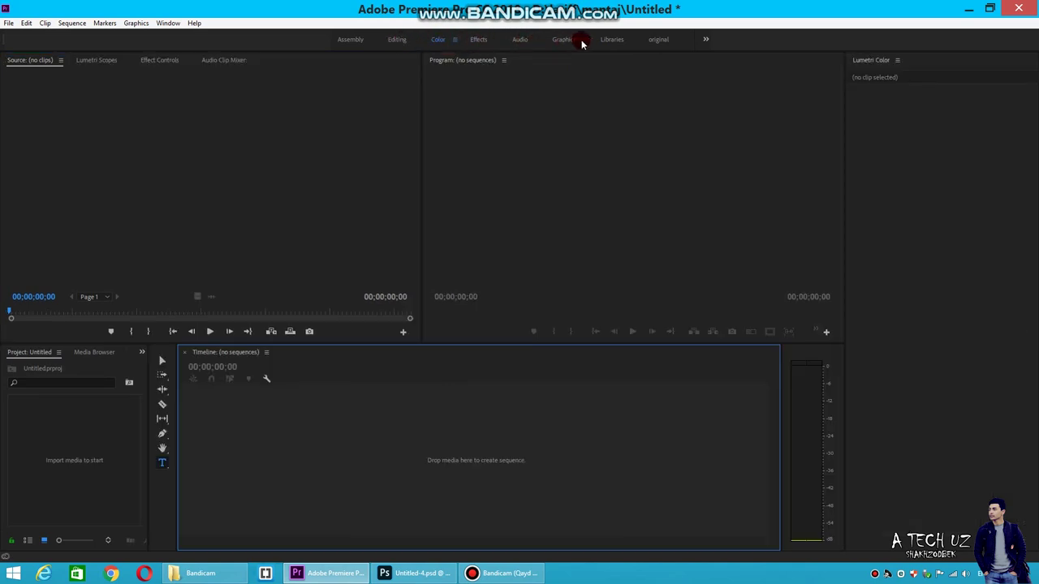
pyautogui.click(425, 147)
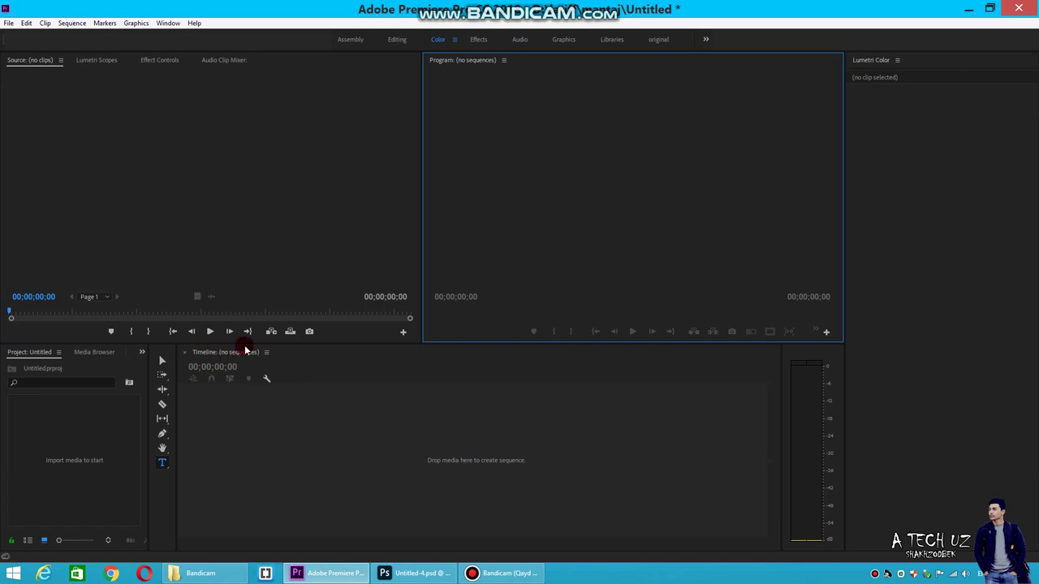
pyautogui.rightClick(26, 62)
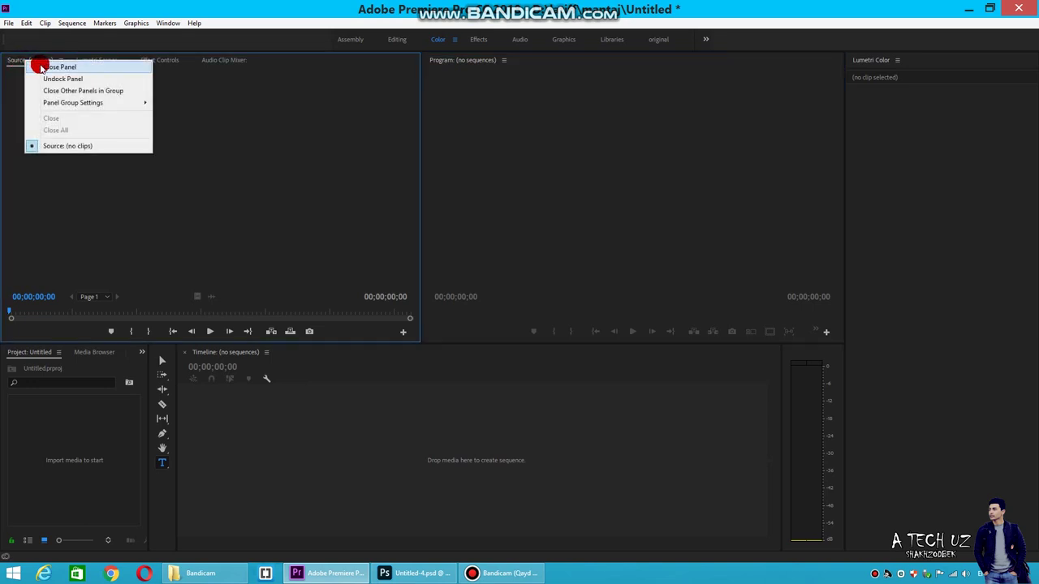
# Close the Source, Lumetri Scopes and Audio Clip Mixer panels, then return to Editing.
pyautogui.click(25, 63)
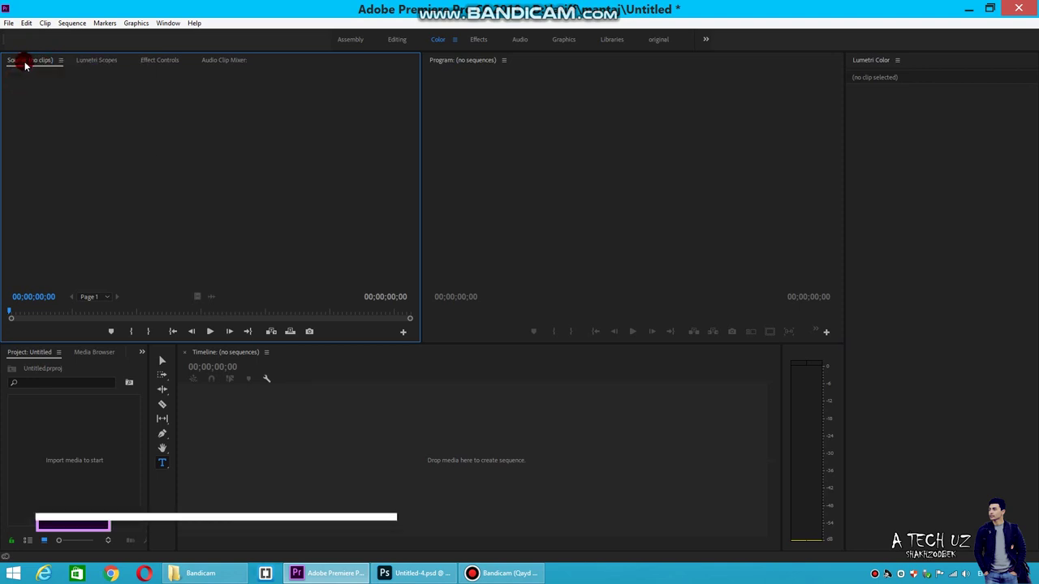
pyautogui.rightClick(25, 63)
pyautogui.click(51, 69)
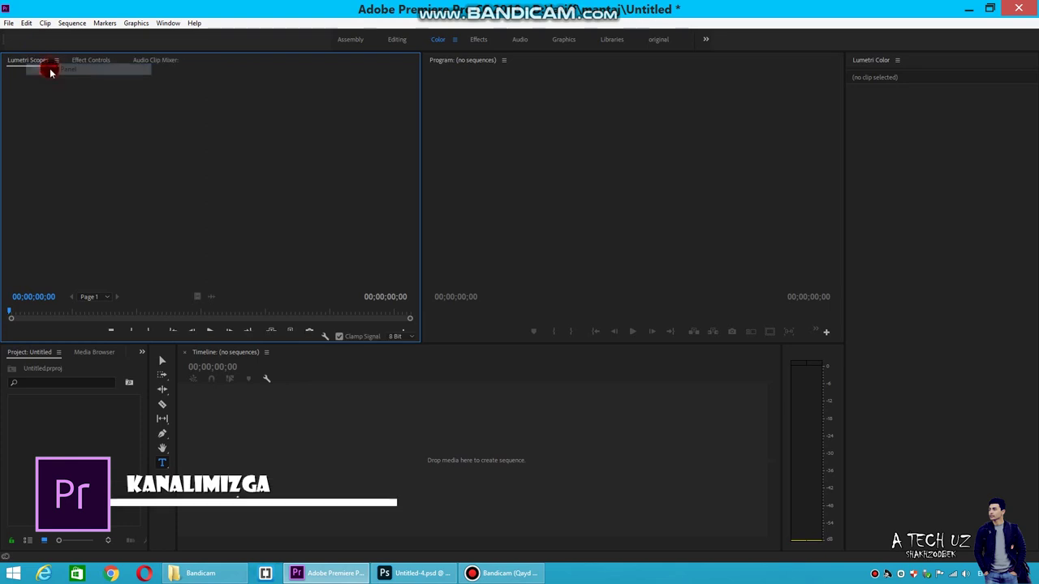
pyautogui.rightClick(41, 65)
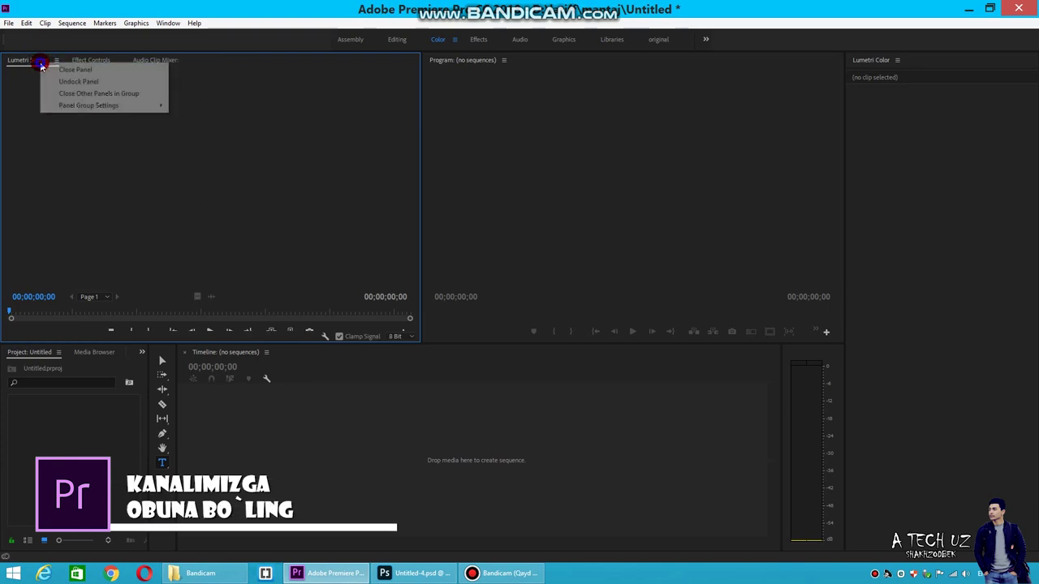
pyautogui.click(58, 72)
pyautogui.rightClick(77, 63)
pyautogui.click(97, 71)
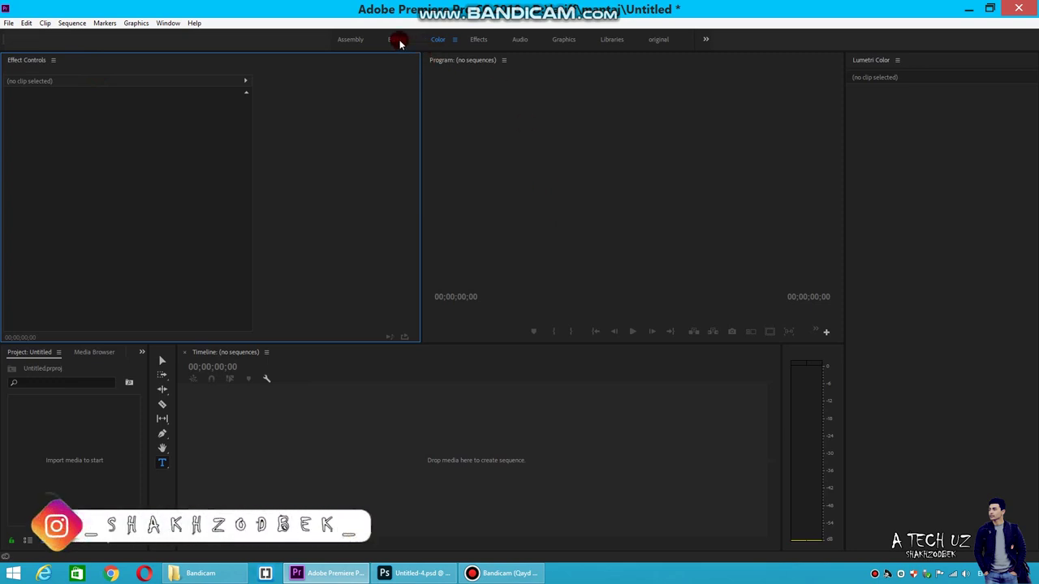
pyautogui.click(399, 42)
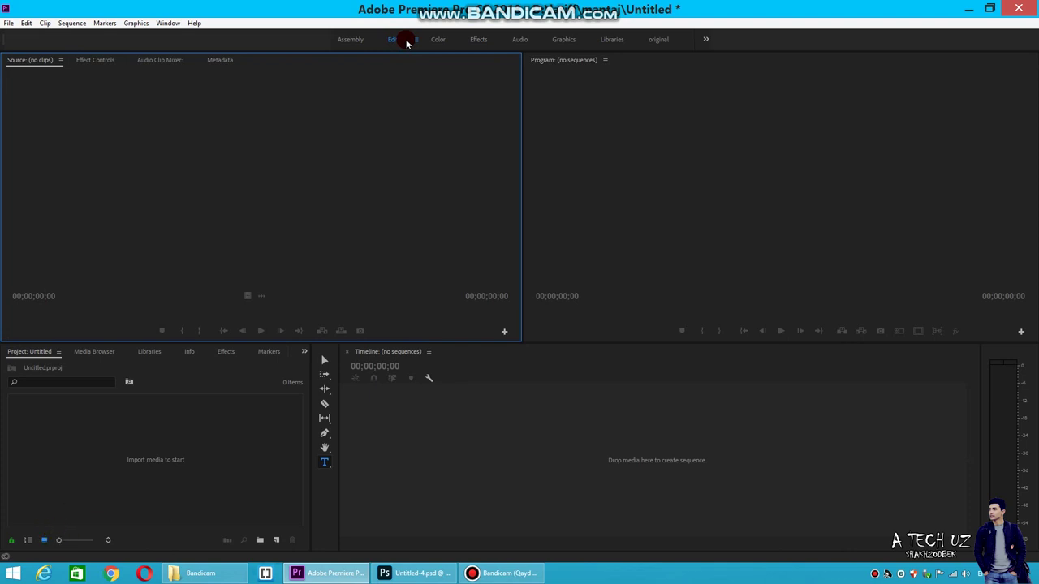
# Save the current Editing layout as a new workspace named 'a tech'.
pyautogui.rightClick(408, 44)
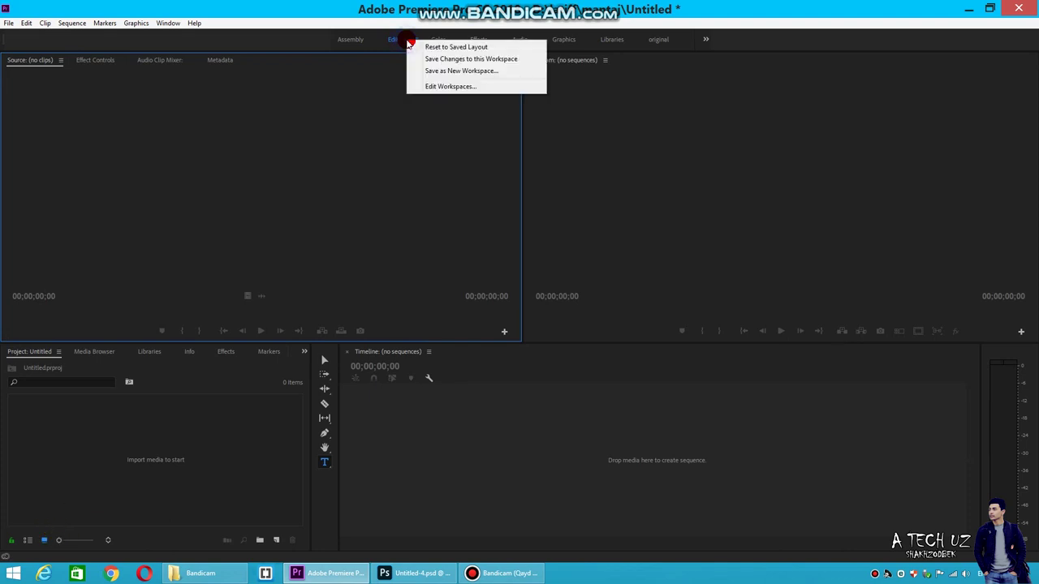
pyautogui.click(430, 73)
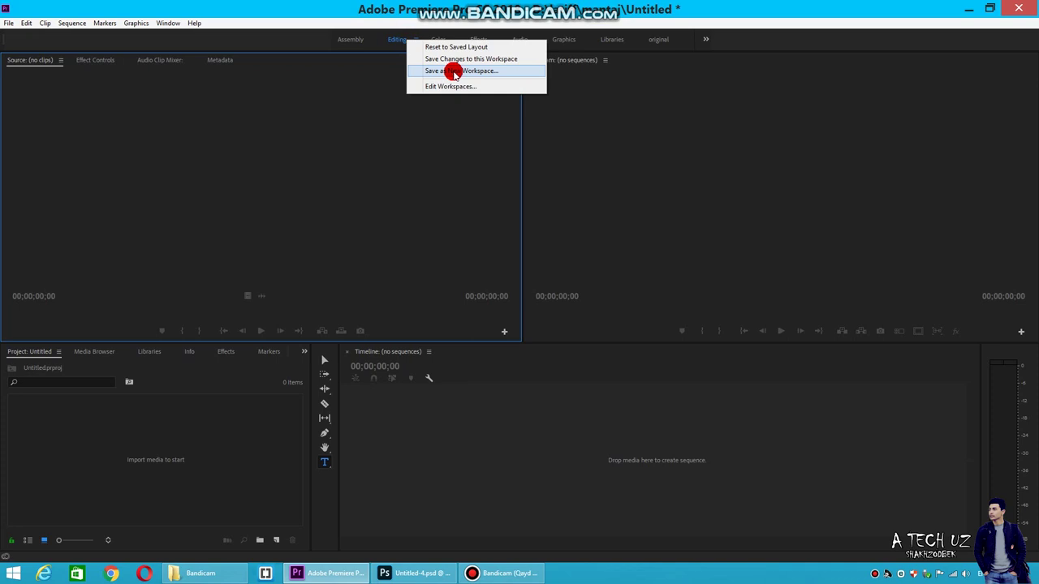
pyautogui.click(454, 72)
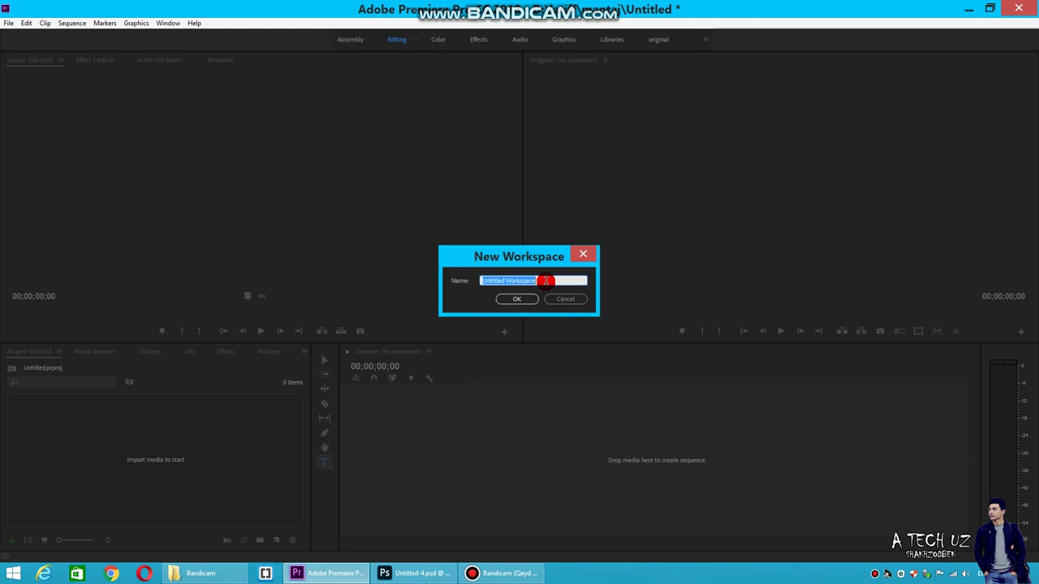
pyautogui.write('a tec')
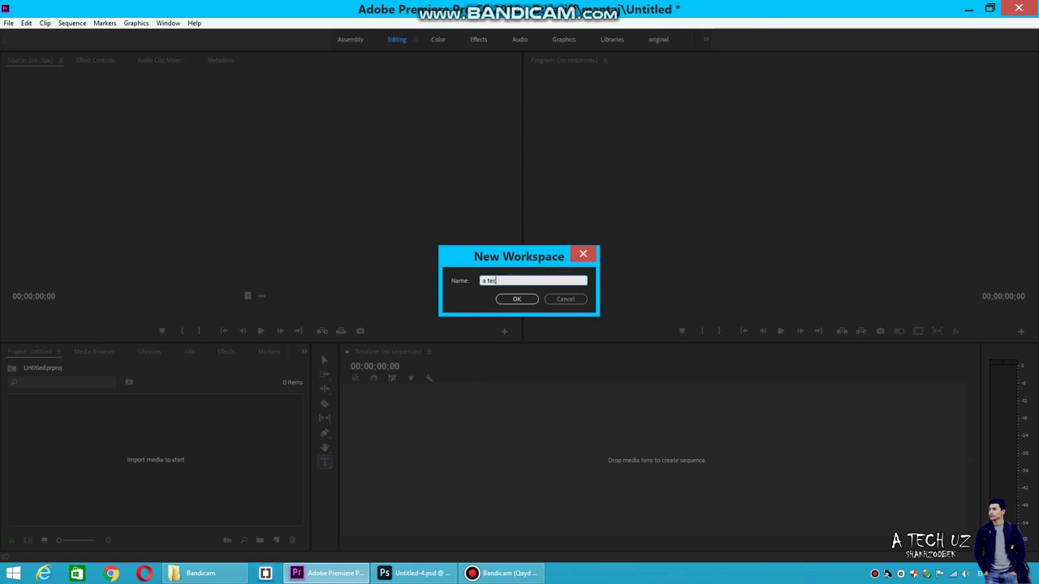
pyautogui.click(520, 300)
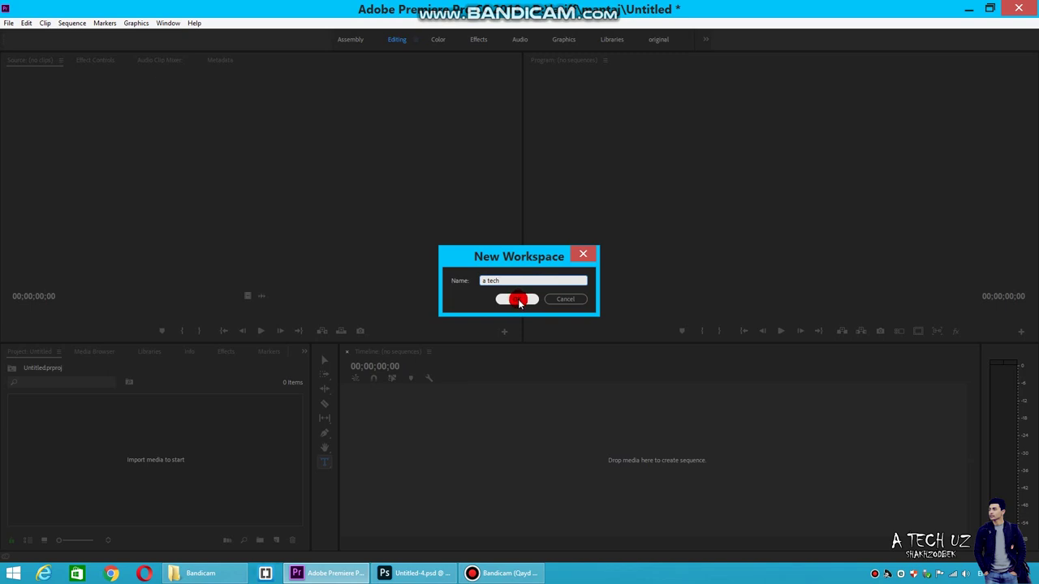
pyautogui.click(518, 299)
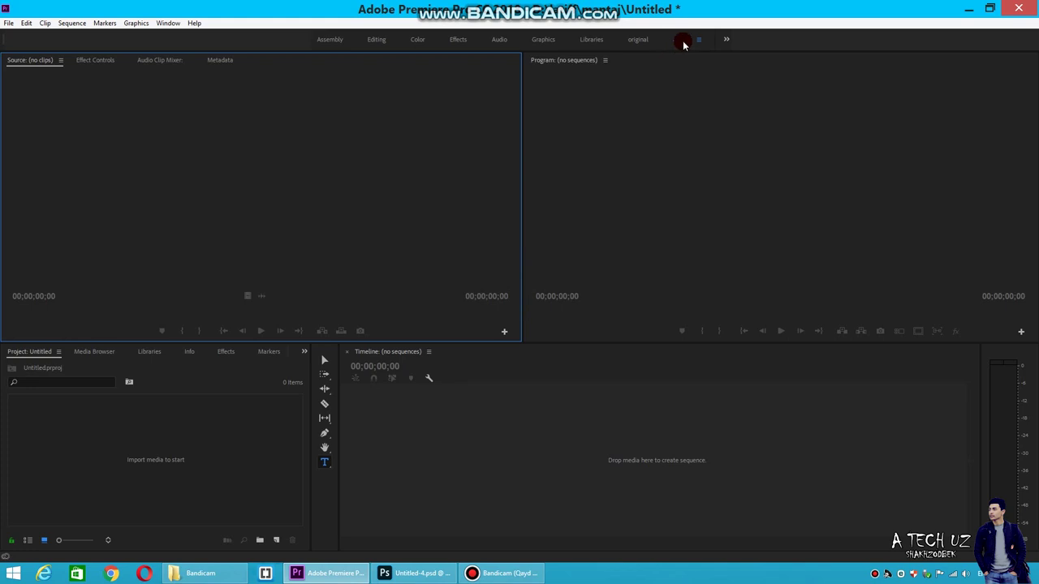
# In the a tech workspace, close the Libraries, Info, Markers and History panels in the lower-left group.
pyautogui.moveTo(684, 45); pyautogui.dragTo(505, 239)
pyautogui.moveTo(184, 273)
pyautogui.mouseDown()
pyautogui.moveTo(31, 349)
pyautogui.moveTo(454, 401)
pyautogui.mouseUp()
pyautogui.click(146, 355)
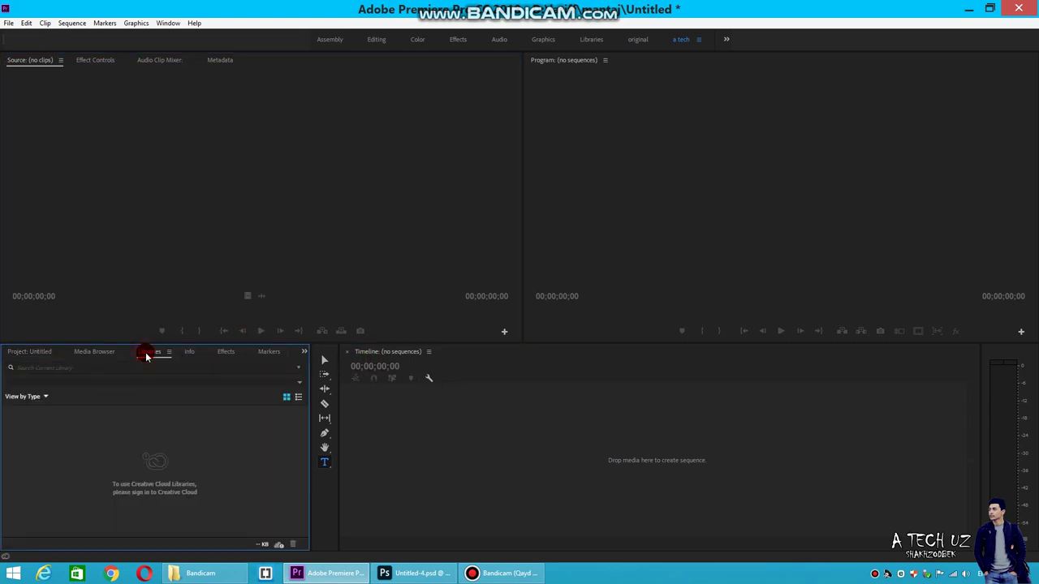
pyautogui.rightClick(146, 356)
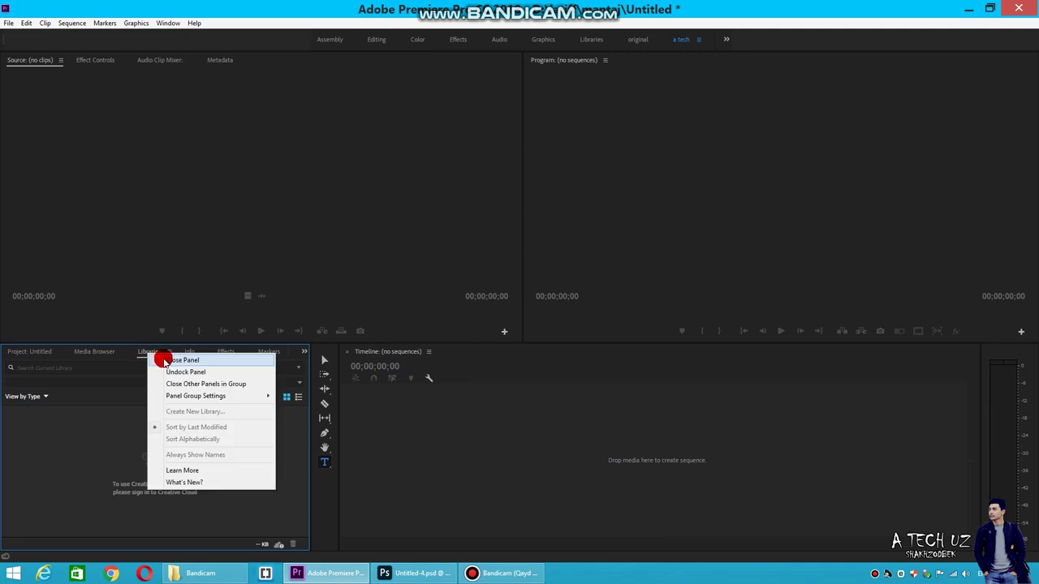
pyautogui.click(179, 360)
pyautogui.rightClick(148, 354)
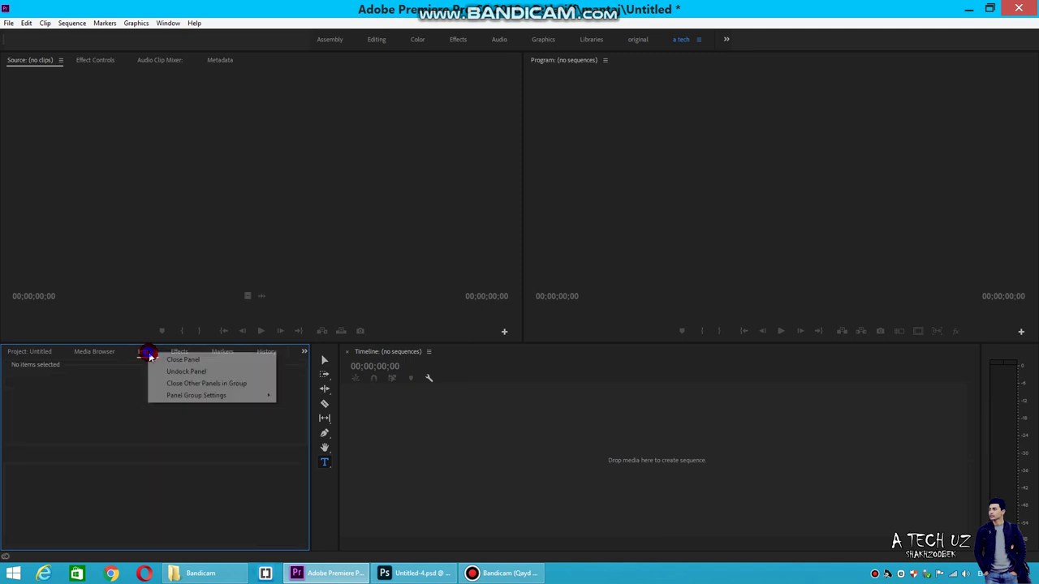
pyautogui.click(152, 359)
pyautogui.click(187, 353)
pyautogui.rightClick(187, 353)
pyautogui.click(193, 359)
pyautogui.rightClick(194, 355)
pyautogui.click(204, 360)
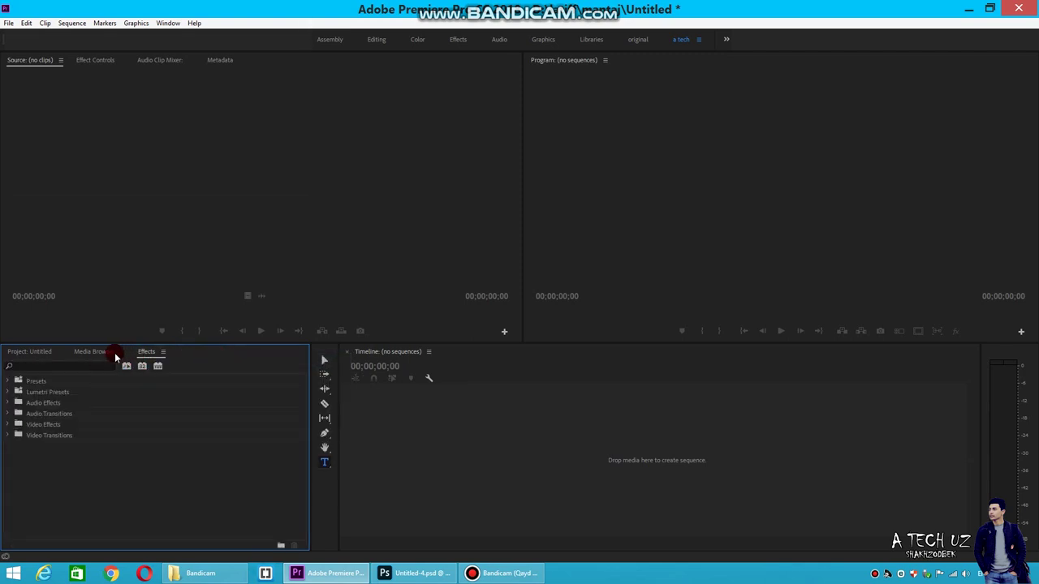
# Dock the Project panel into the Source monitor group.
pyautogui.click(33, 351)
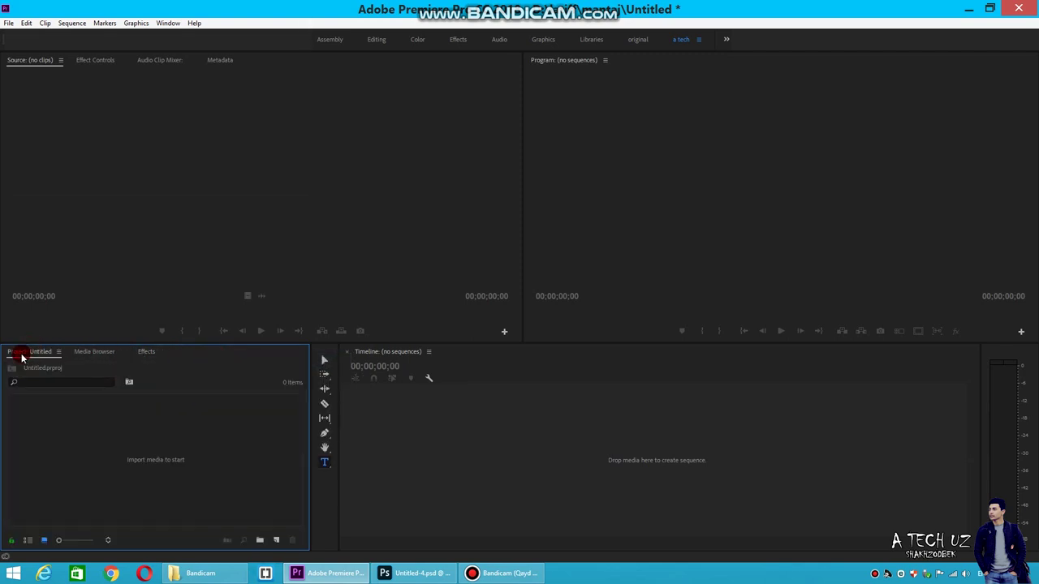
pyautogui.moveTo(22, 357); pyautogui.dragTo(45, 278)
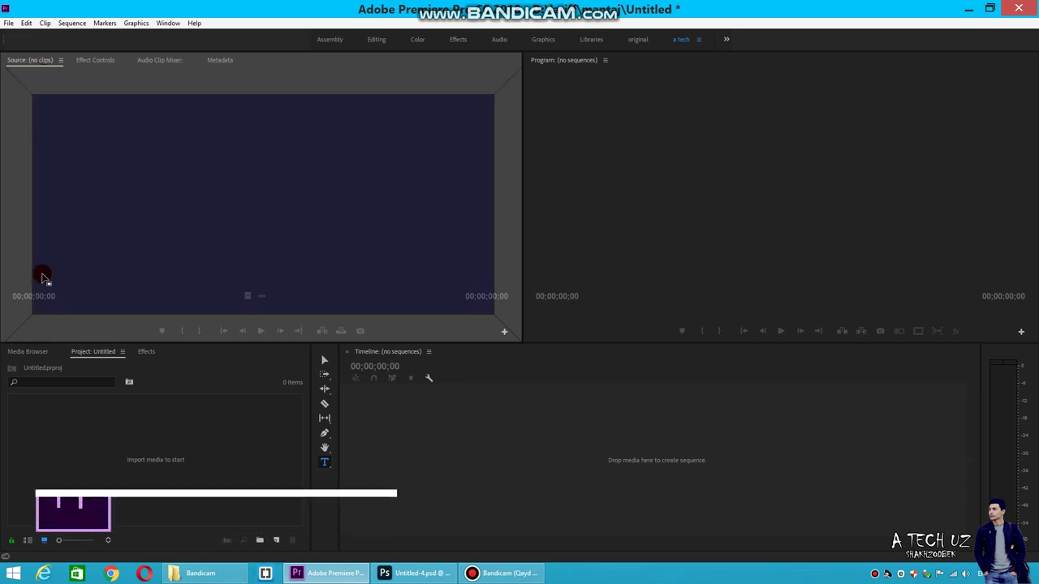
pyautogui.moveTo(44, 278); pyautogui.dragTo(22, 353)
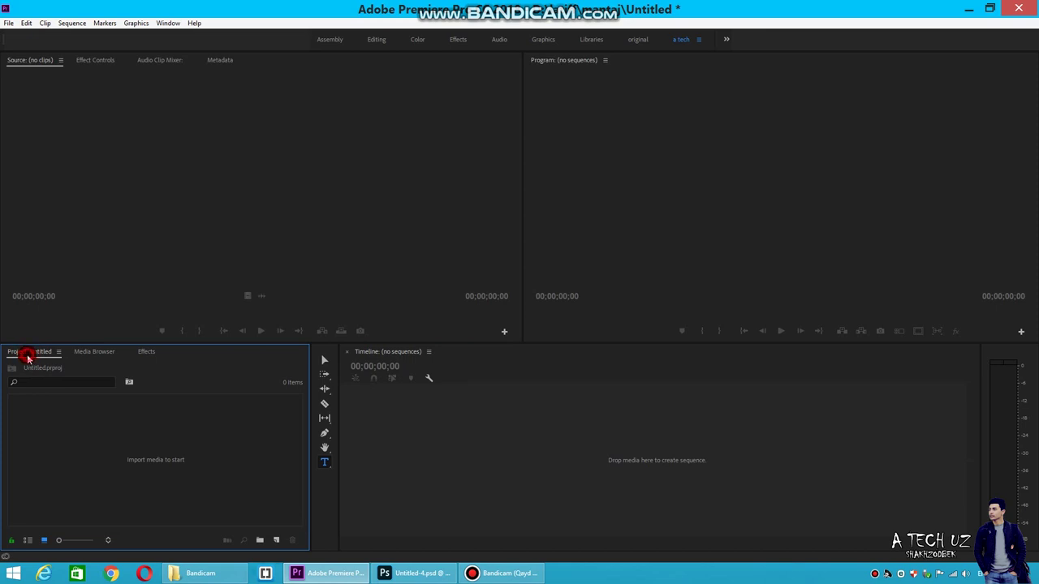
pyautogui.moveTo(27, 357)
pyautogui.mouseDown()
pyautogui.moveTo(106, 168)
pyautogui.moveTo(412, 79)
pyautogui.moveTo(727, 327)
pyautogui.moveTo(232, 115)
pyautogui.moveTo(74, 65)
pyautogui.mouseUp()
# Close the Source, Audio Clip Mixer and Metadata panels in the top-left group.
pyautogui.rightClick(30, 62)
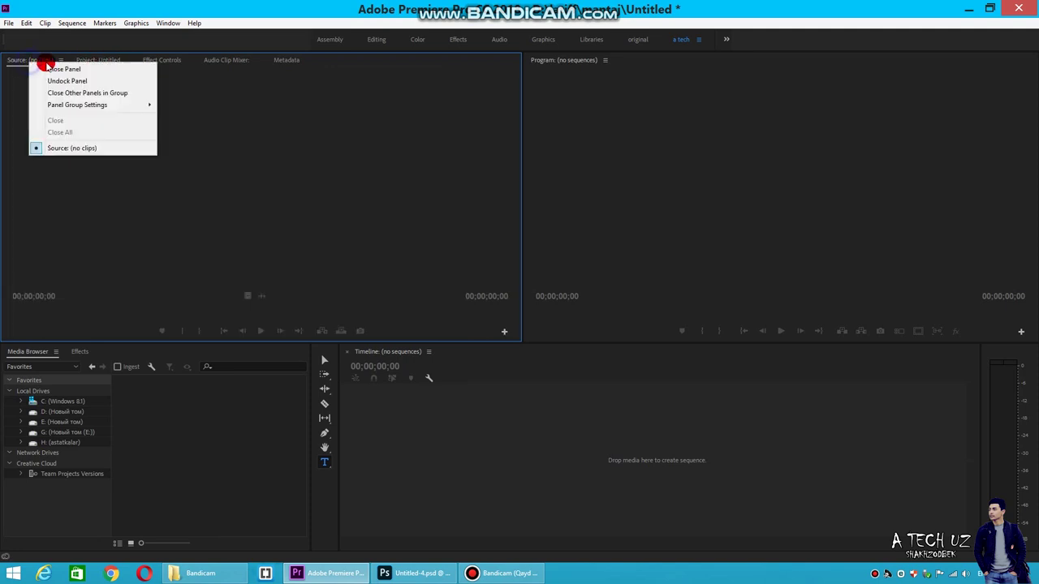
pyautogui.click(46, 70)
pyautogui.click(157, 64)
pyautogui.rightClick(155, 64)
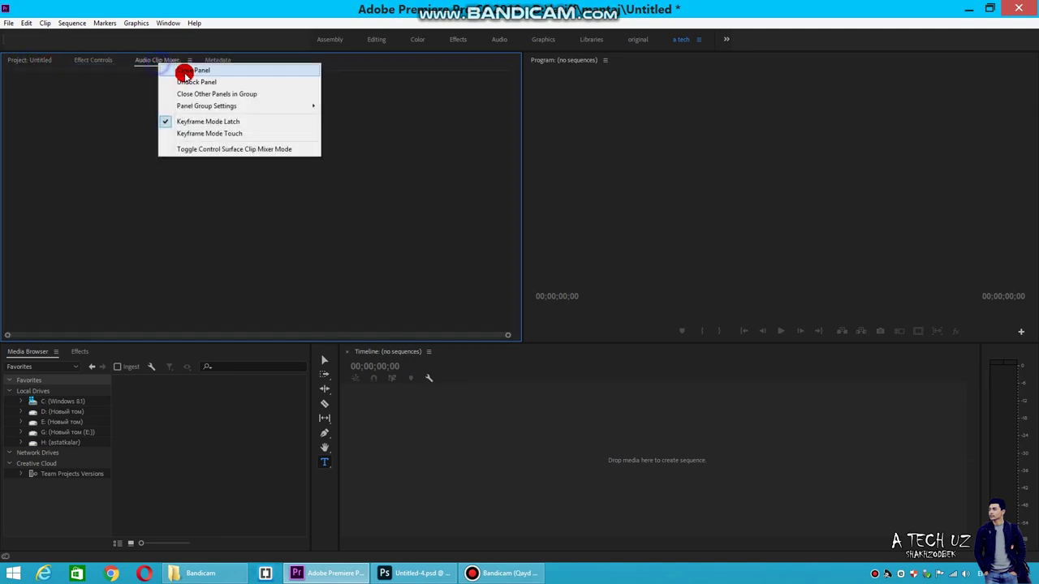
pyautogui.click(178, 71)
pyautogui.rightClick(154, 64)
pyautogui.click(178, 71)
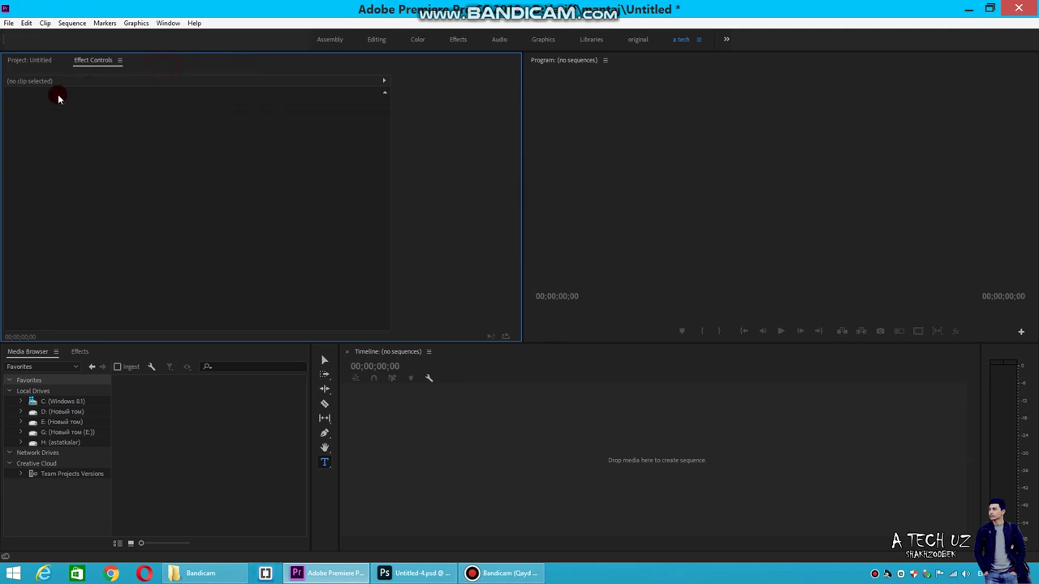
# Move Media Browser to the top-left group, dock Effects beside it, and widen Media Browser.
pyautogui.moveTo(28, 352)
pyautogui.mouseDown()
pyautogui.moveTo(143, 177)
pyautogui.moveTo(155, 63)
pyautogui.mouseUp()
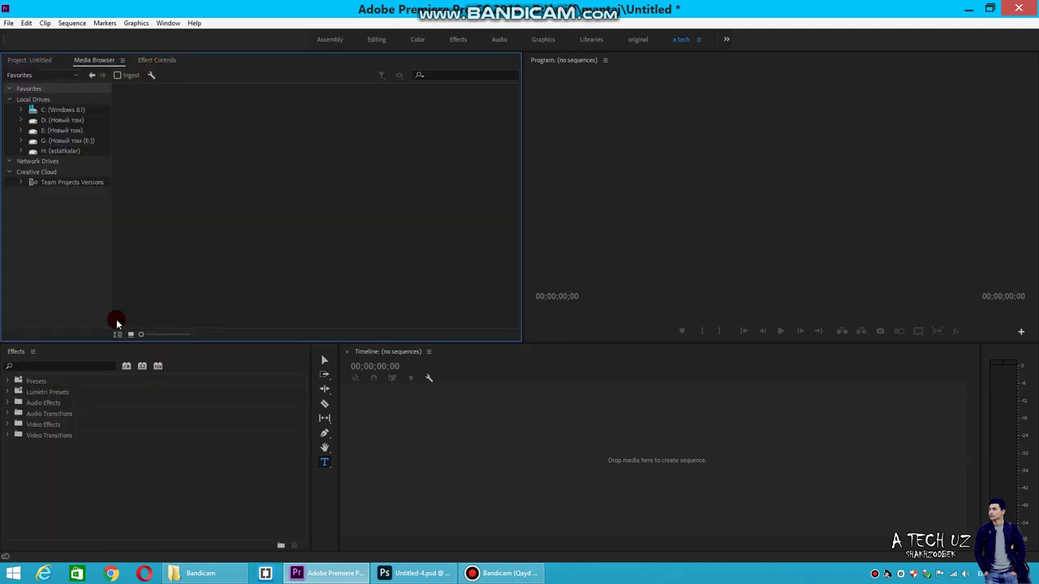
pyautogui.moveTo(16, 351); pyautogui.dragTo(504, 188)
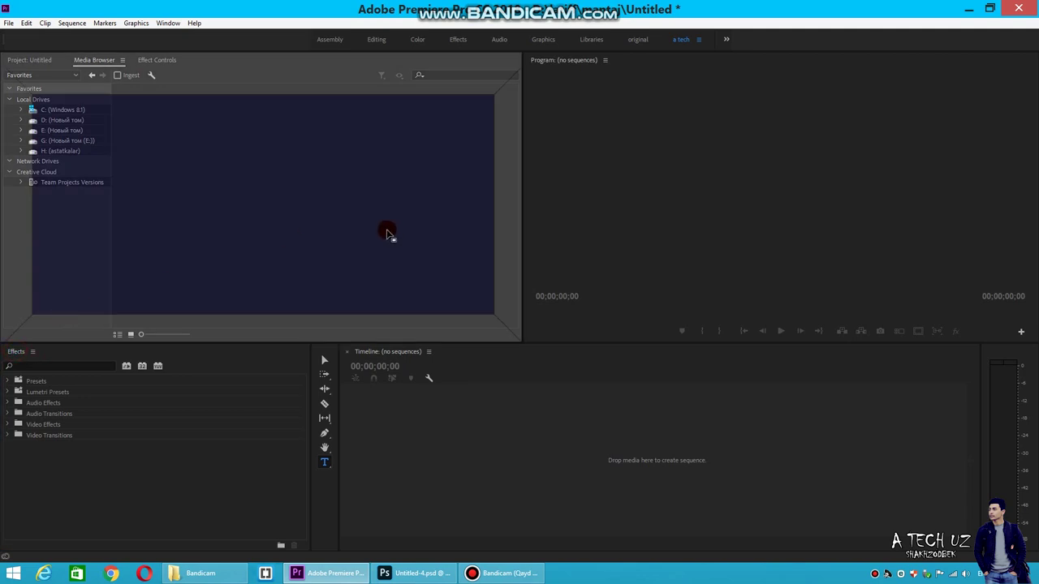
pyautogui.moveTo(505, 188); pyautogui.dragTo(503, 186)
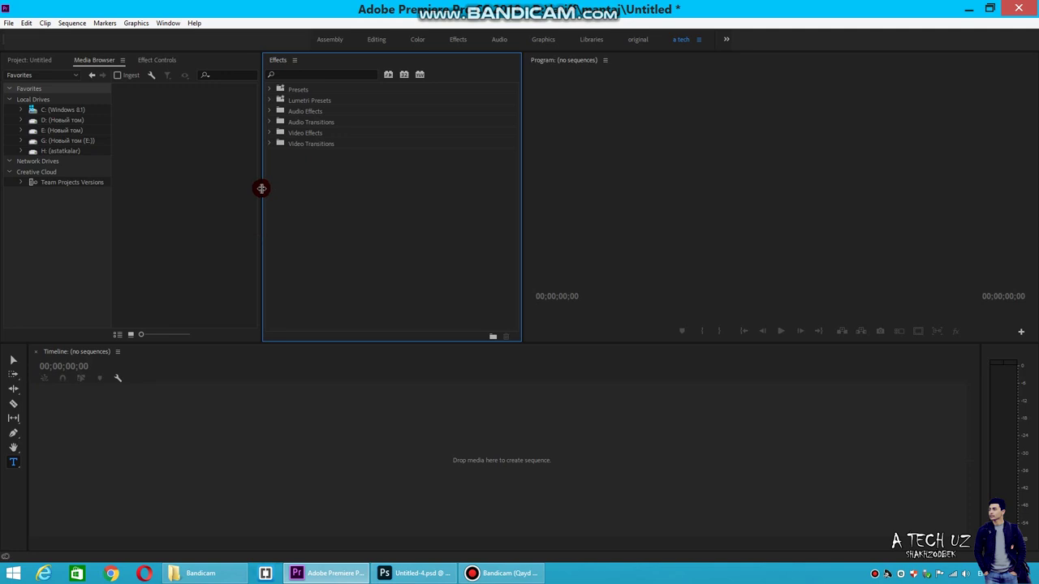
pyautogui.moveTo(262, 188)
pyautogui.mouseDown()
pyautogui.moveTo(441, 205)
pyautogui.moveTo(312, 218)
pyautogui.moveTo(424, 222)
pyautogui.mouseUp()
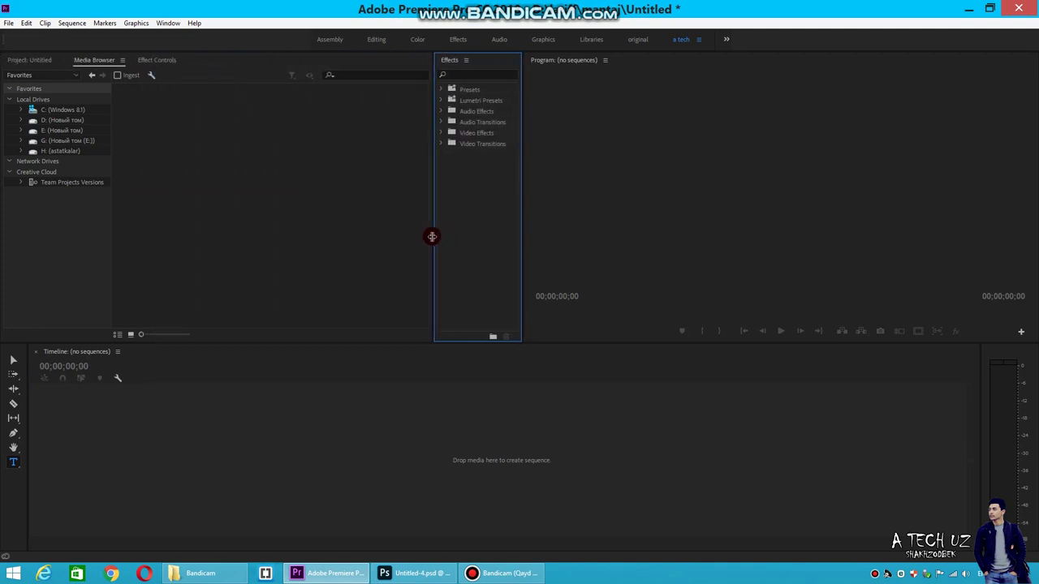
pyautogui.click(253, 188)
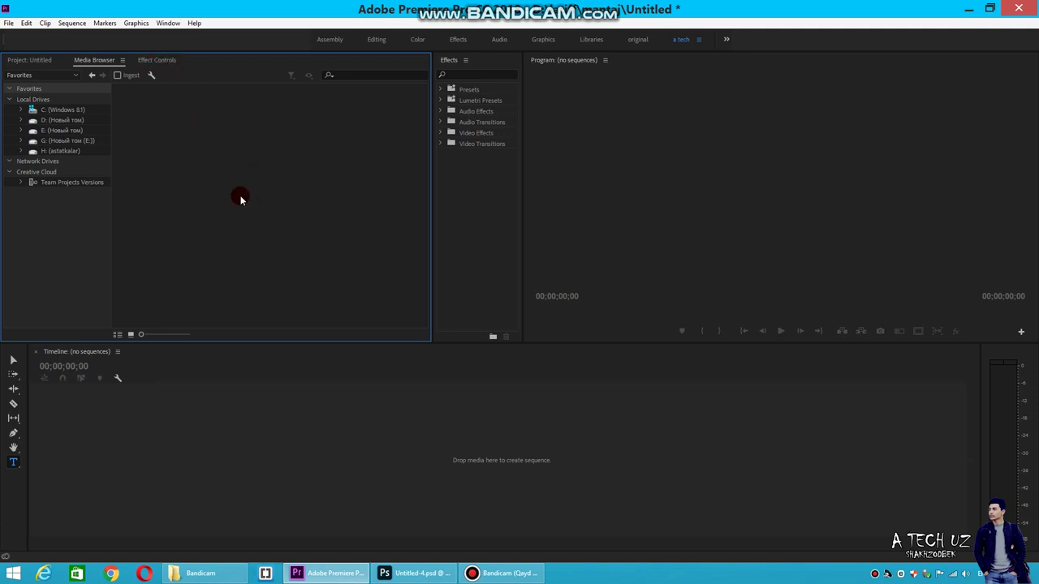
# Open the Lumetri Color panel and dock it alongside Media Browser.
pyautogui.click(168, 23)
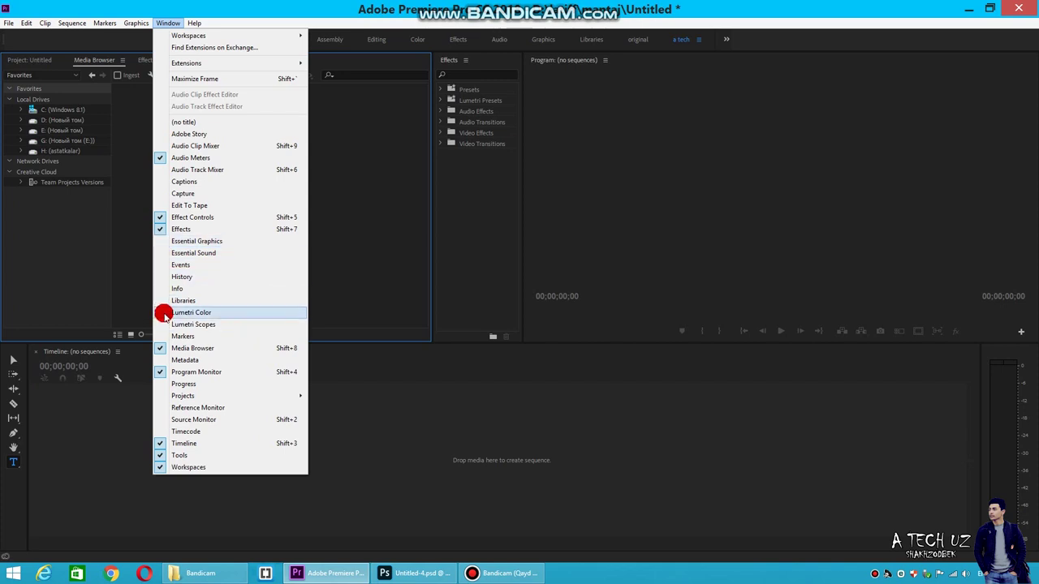
pyautogui.click(165, 313)
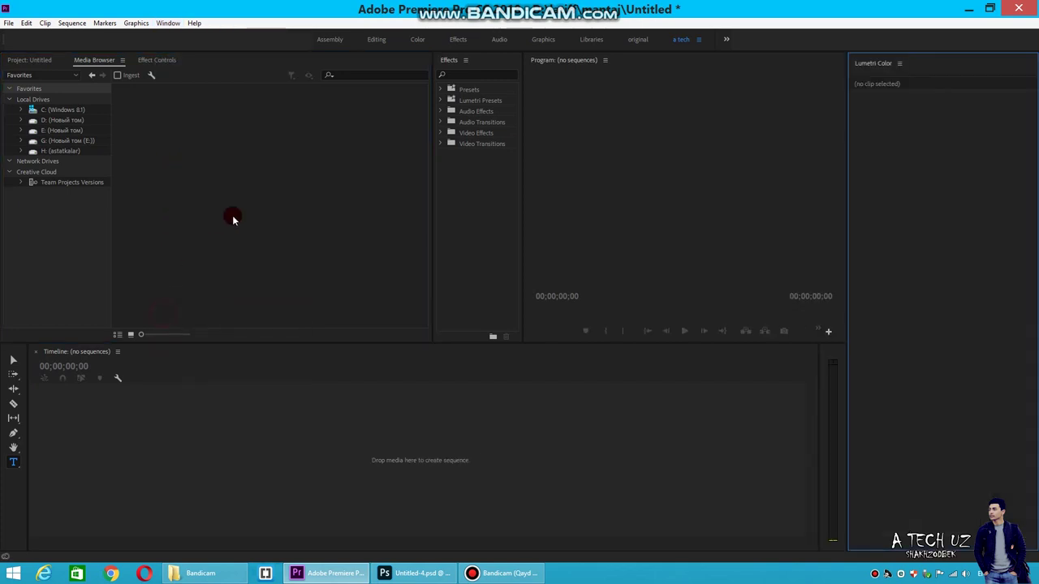
pyautogui.click(868, 70)
pyautogui.moveTo(870, 68); pyautogui.dragTo(206, 59)
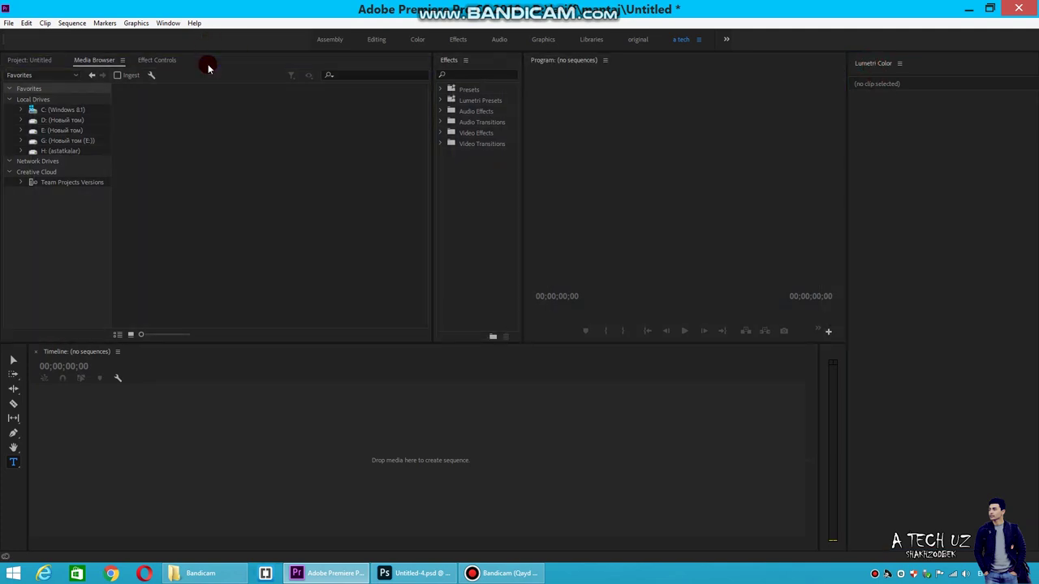
pyautogui.moveTo(205, 59); pyautogui.dragTo(208, 69)
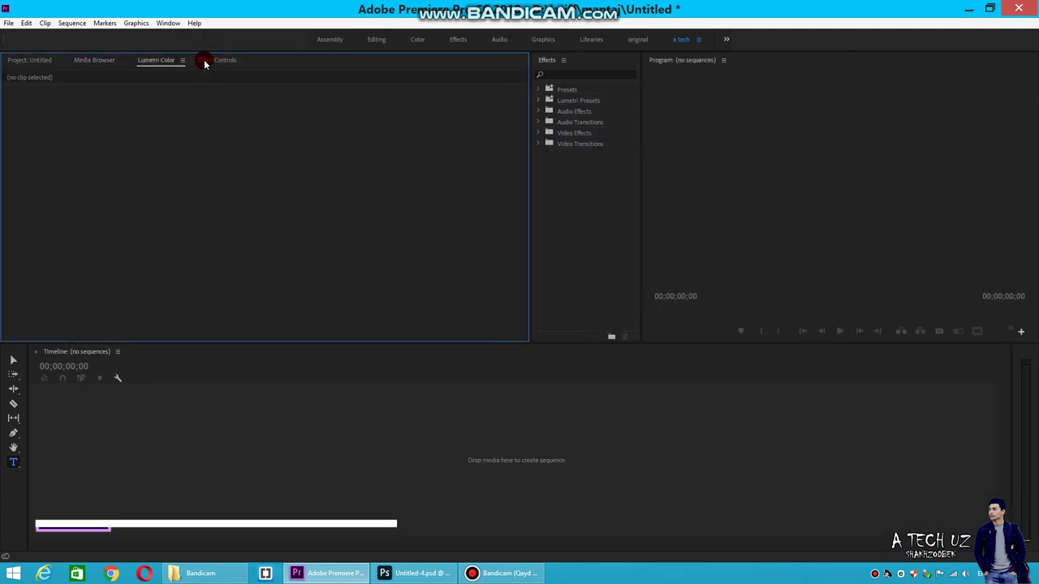
# Open the Essential Graphics panel and dock it into the same left panel group.
pyautogui.click(162, 24)
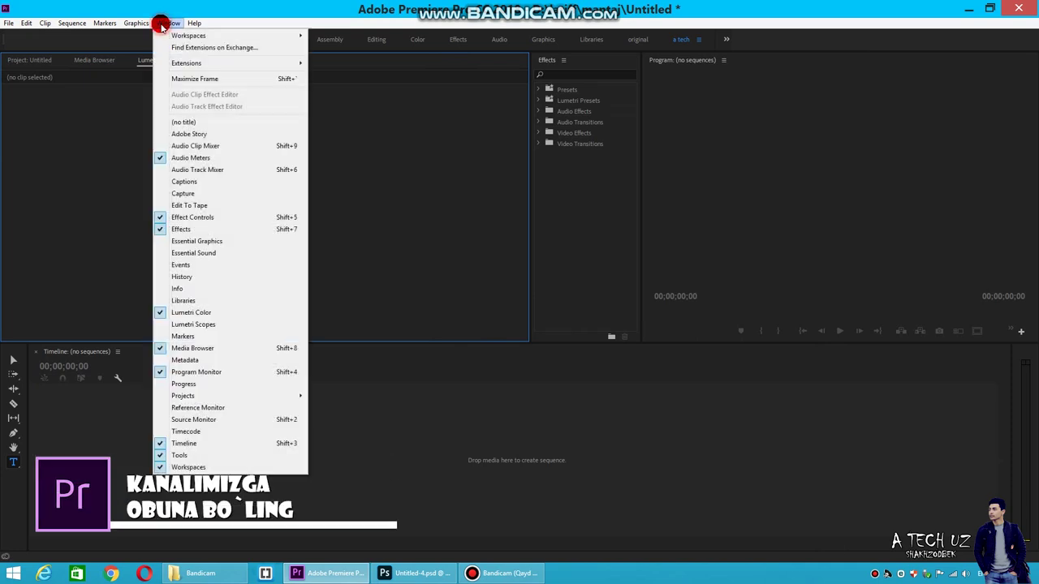
pyautogui.click(178, 245)
pyautogui.moveTo(869, 63)
pyautogui.mouseDown()
pyautogui.moveTo(412, 91)
pyautogui.moveTo(311, 60)
pyautogui.mouseUp()
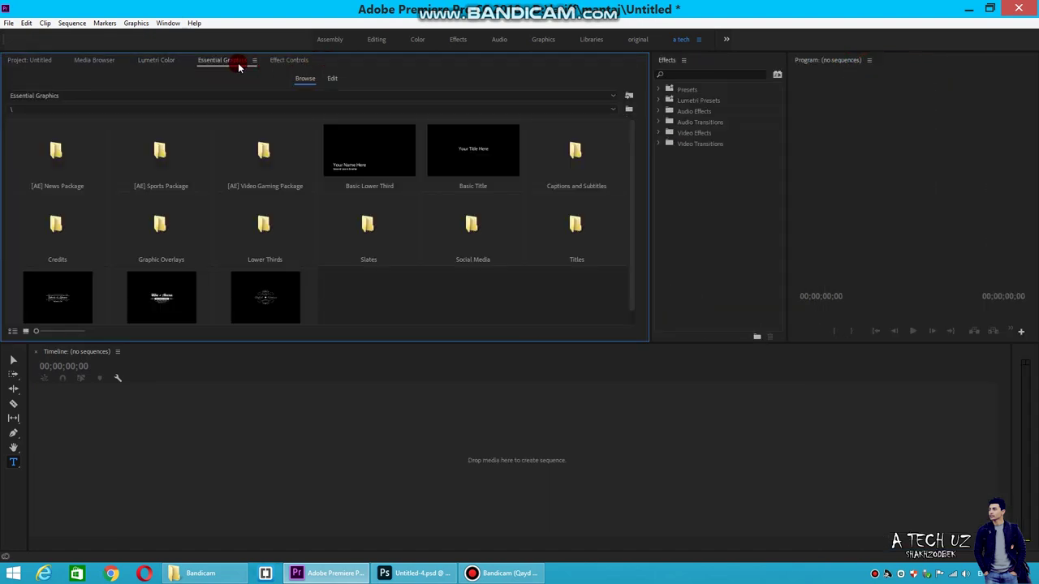
pyautogui.click(156, 61)
pyautogui.click(94, 60)
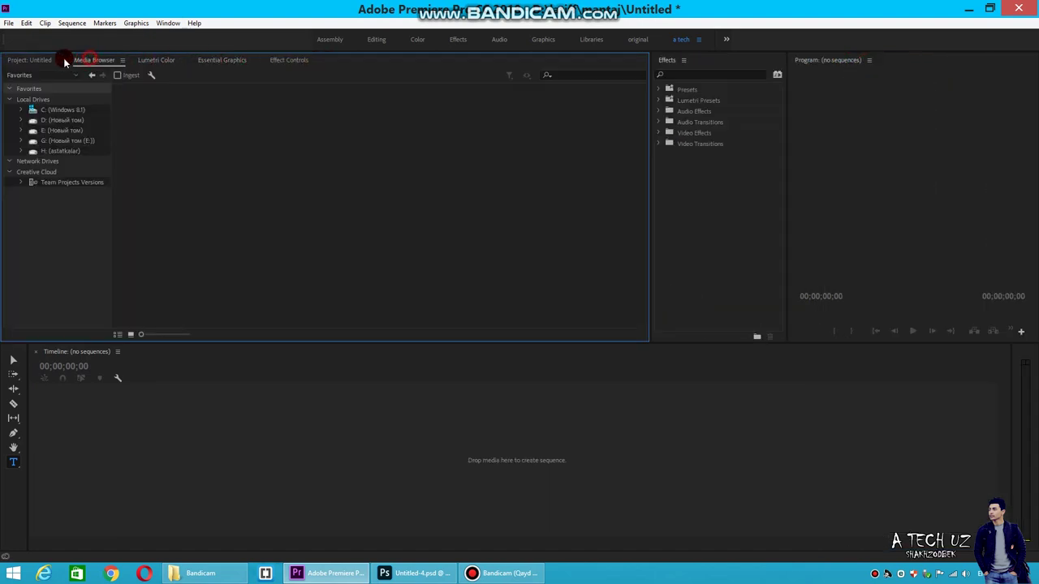
pyautogui.click(168, 23)
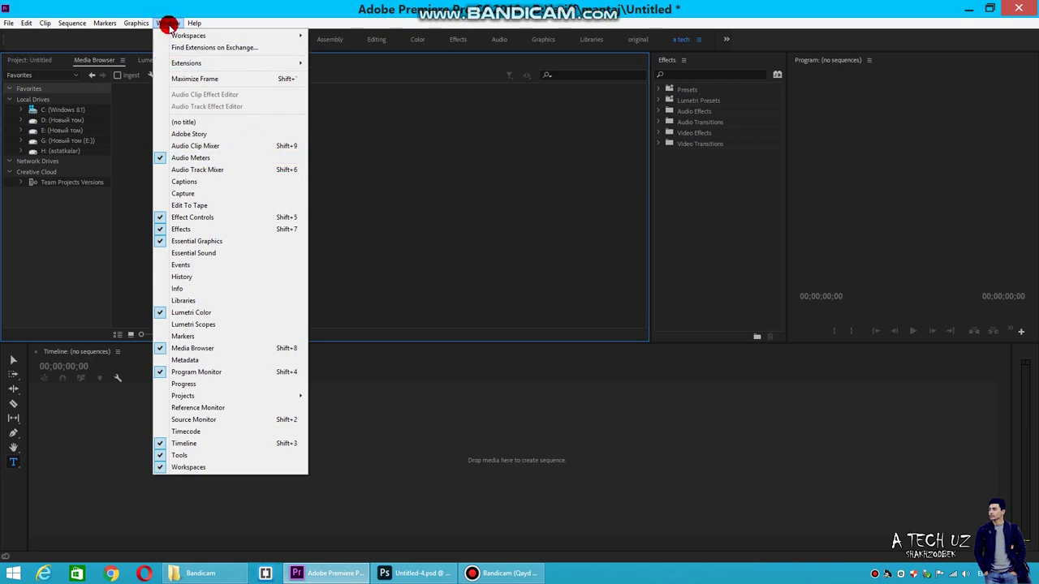
# Try the Assembly, Editing, Color, Effects, Audio, Graphics, Libraries and original workspaces, then return to a tech.
pyautogui.moveTo(195, 35)
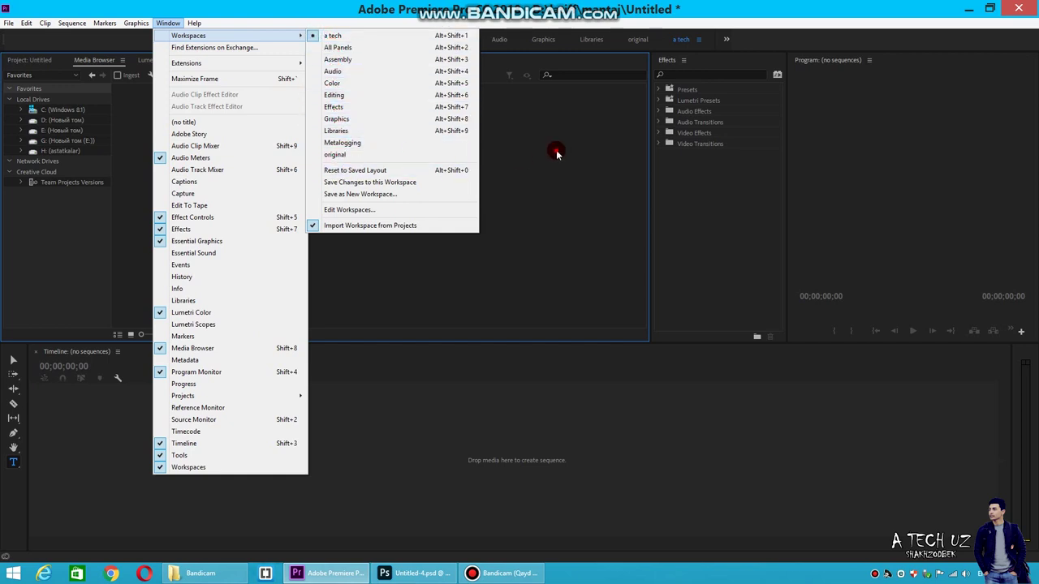
pyautogui.click(556, 154)
pyautogui.click(331, 39)
pyautogui.click(381, 41)
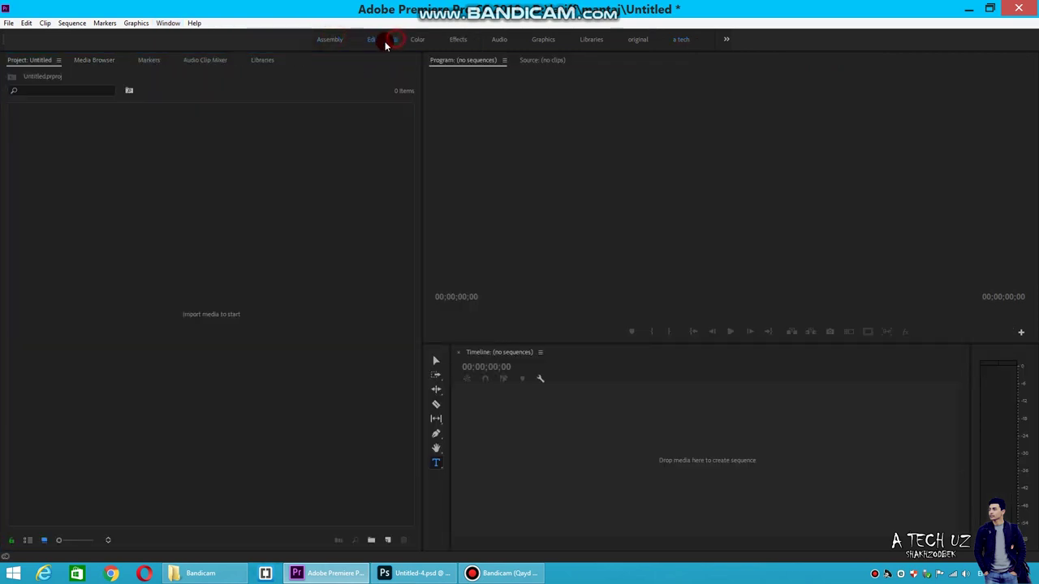
pyautogui.click(419, 42)
pyautogui.click(458, 38)
pyautogui.click(498, 39)
pyautogui.click(542, 39)
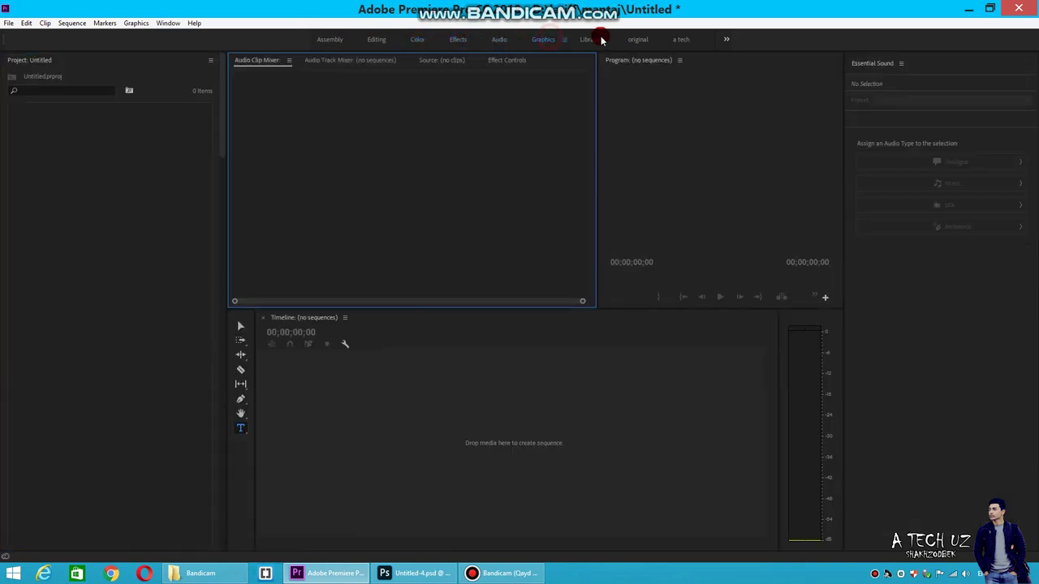
pyautogui.click(592, 39)
pyautogui.click(638, 40)
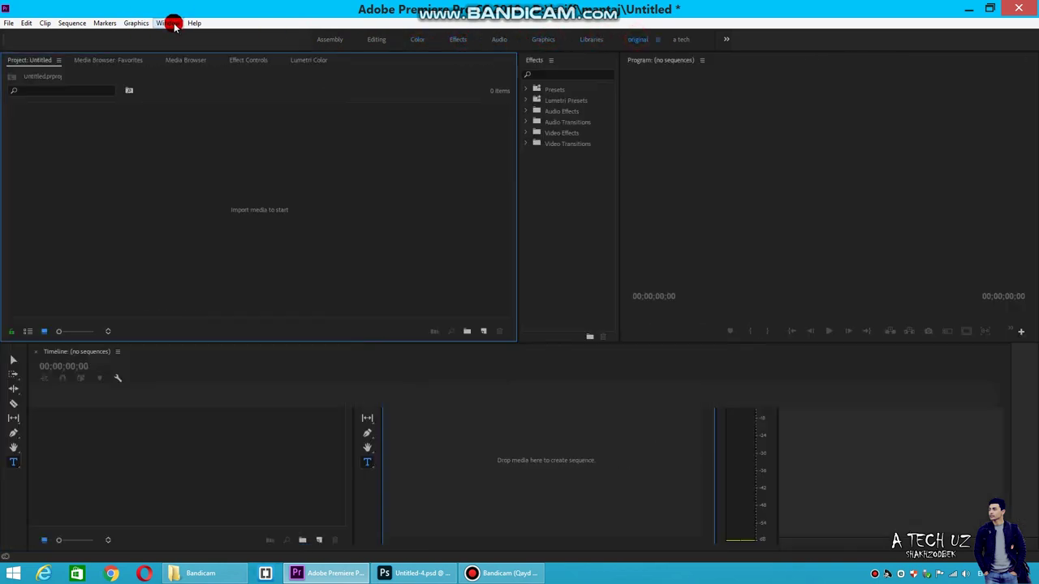
pyautogui.click(366, 39)
pyautogui.click(676, 42)
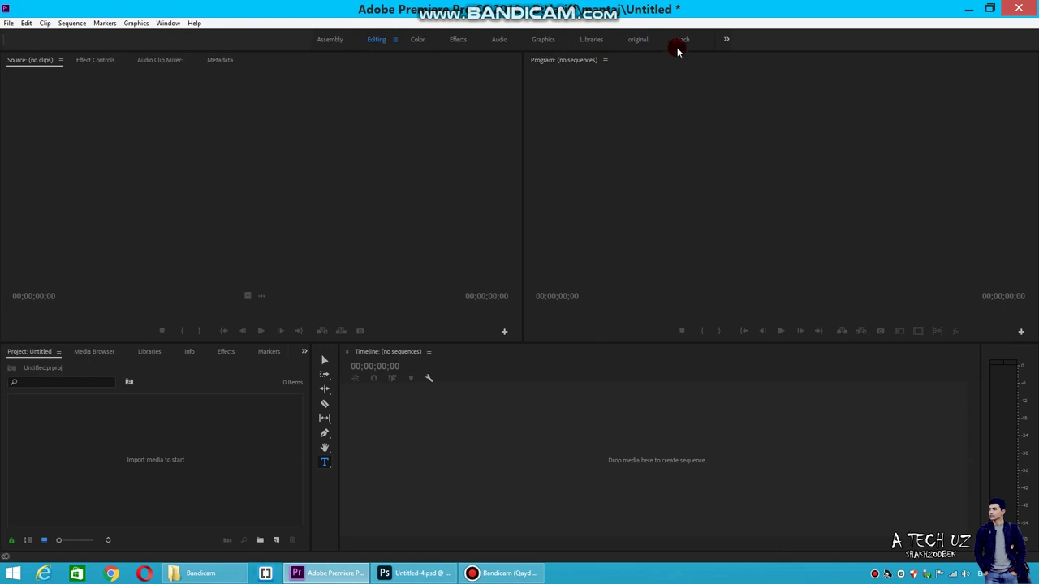
# Open the Edit Workspaces dialog from Window > Workspaces.
pyautogui.click(167, 23)
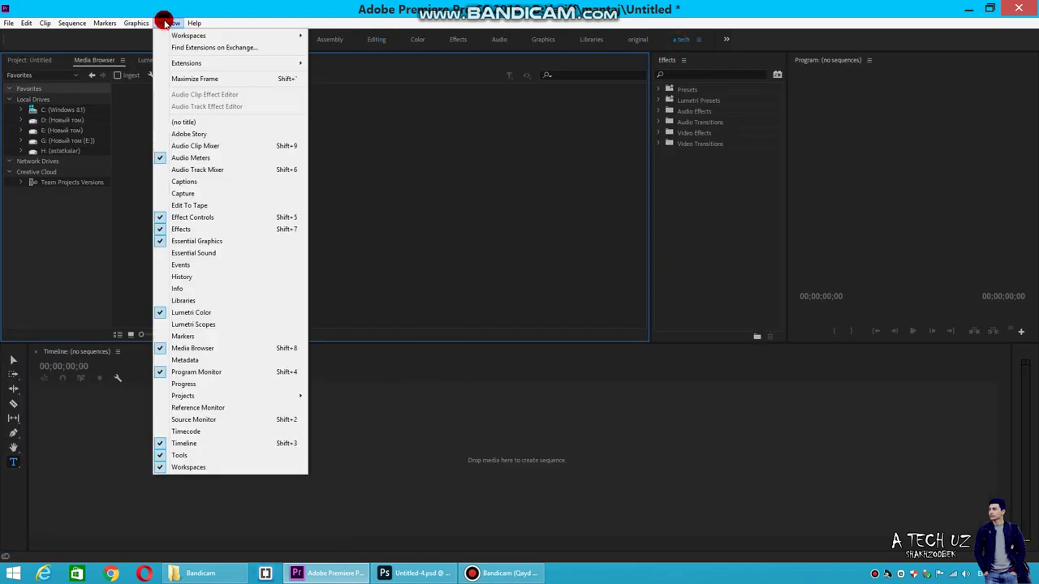
pyautogui.click(170, 35)
pyautogui.click(297, 38)
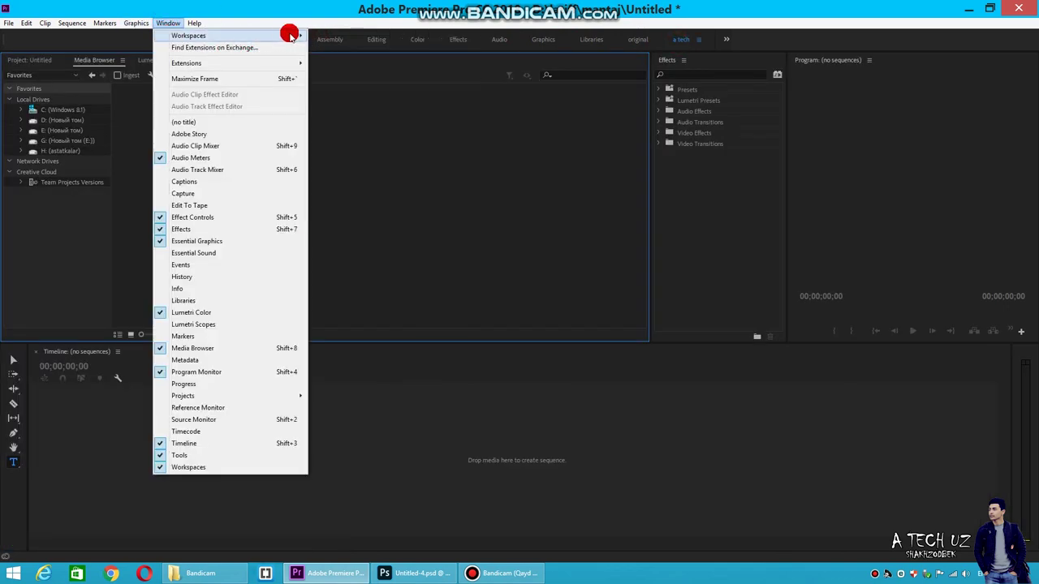
pyautogui.click(289, 35)
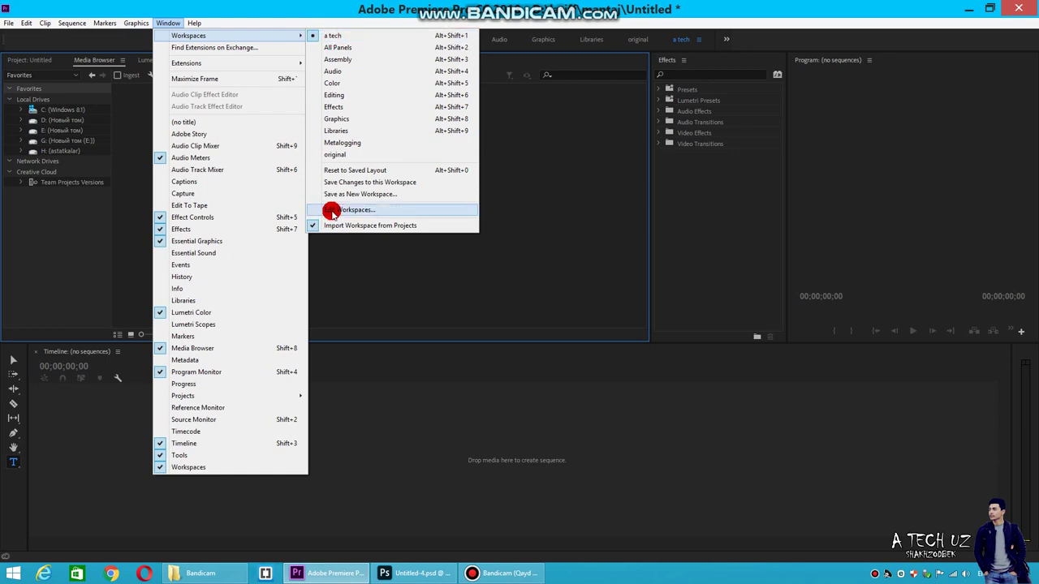
pyautogui.click(332, 212)
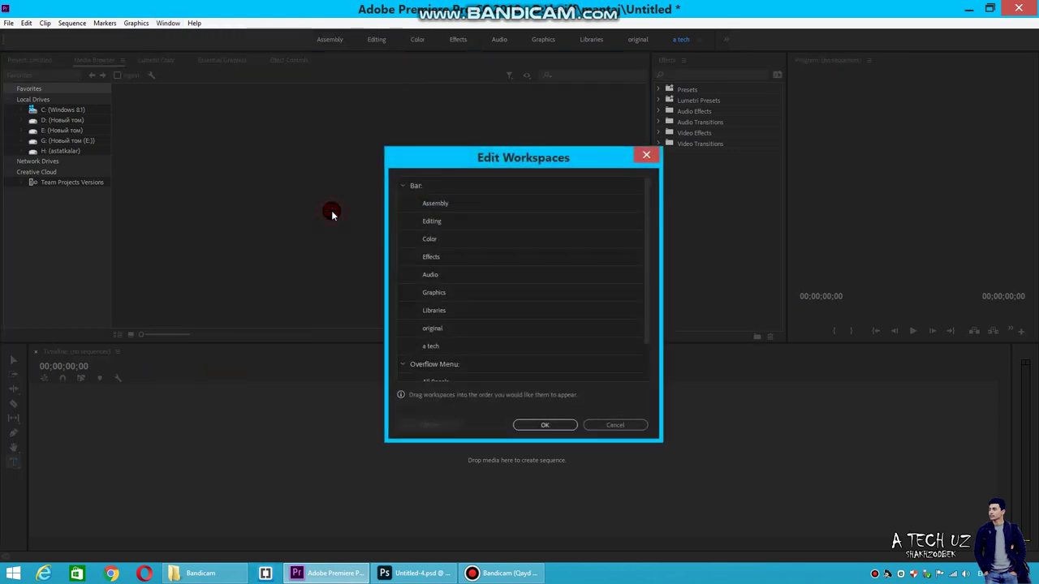
# Step through the workspace list down to 'a tech', cancelling an accidental rename.
pyautogui.click(431, 206)
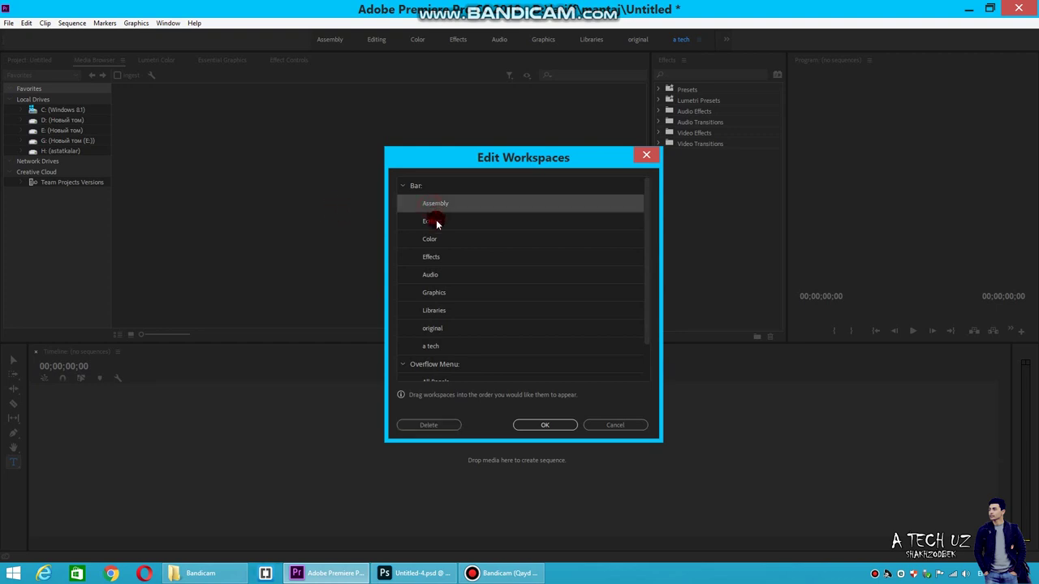
pyautogui.click(437, 223)
pyautogui.click(438, 240)
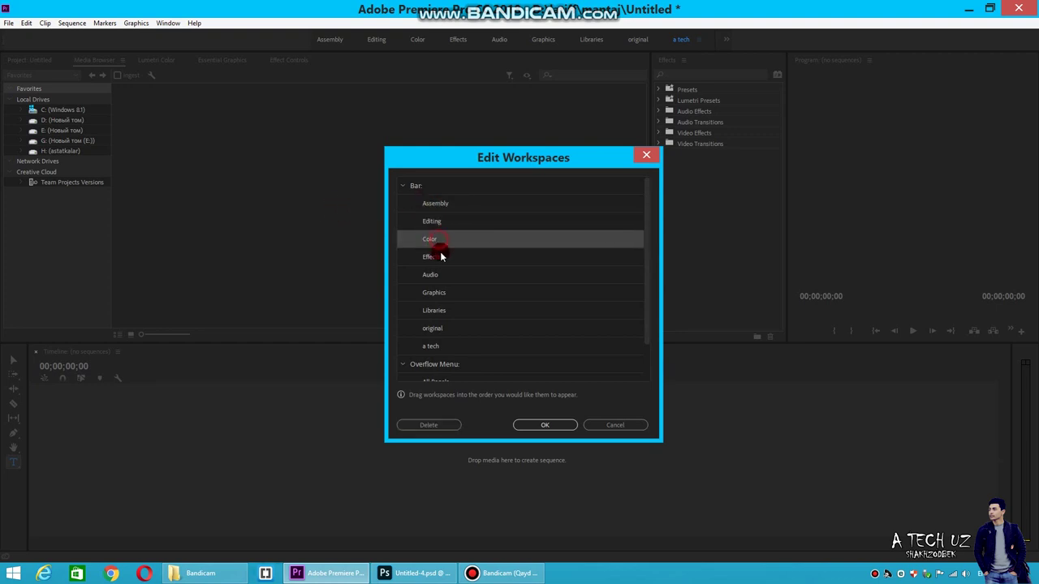
pyautogui.click(441, 258)
pyautogui.click(440, 292)
pyautogui.click(448, 346)
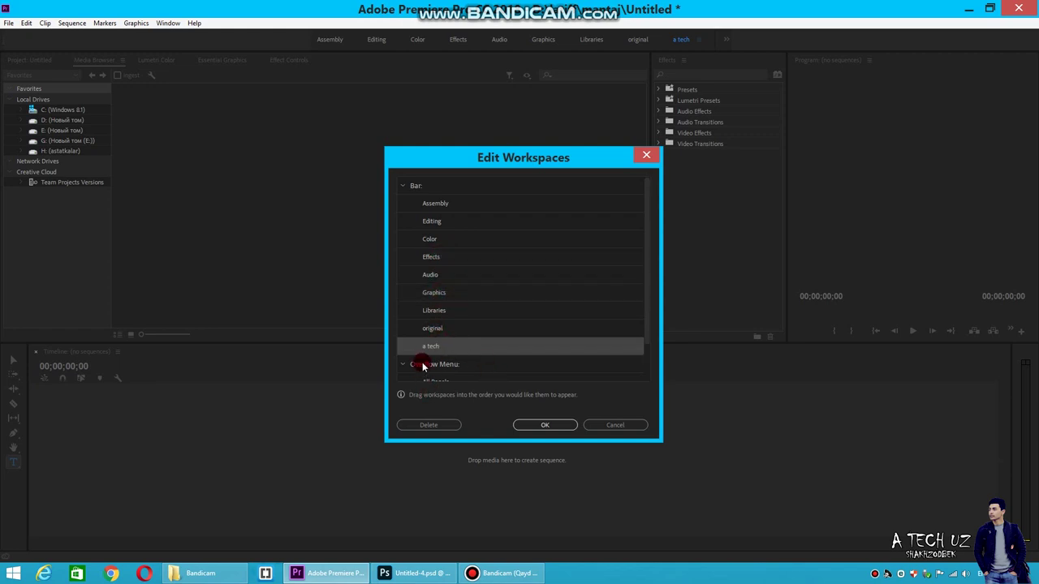
pyautogui.click(430, 347)
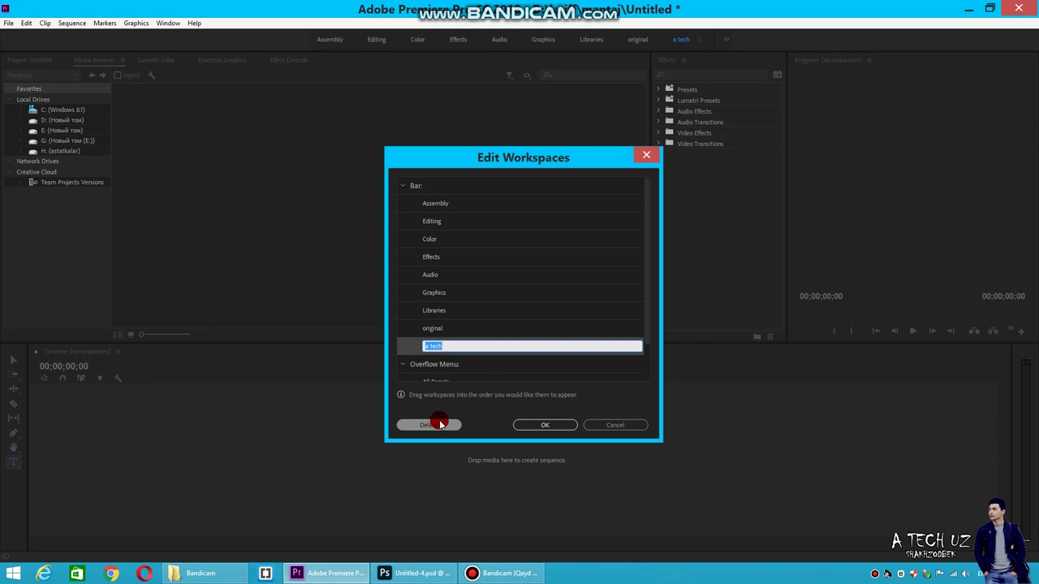
pyautogui.click(407, 347)
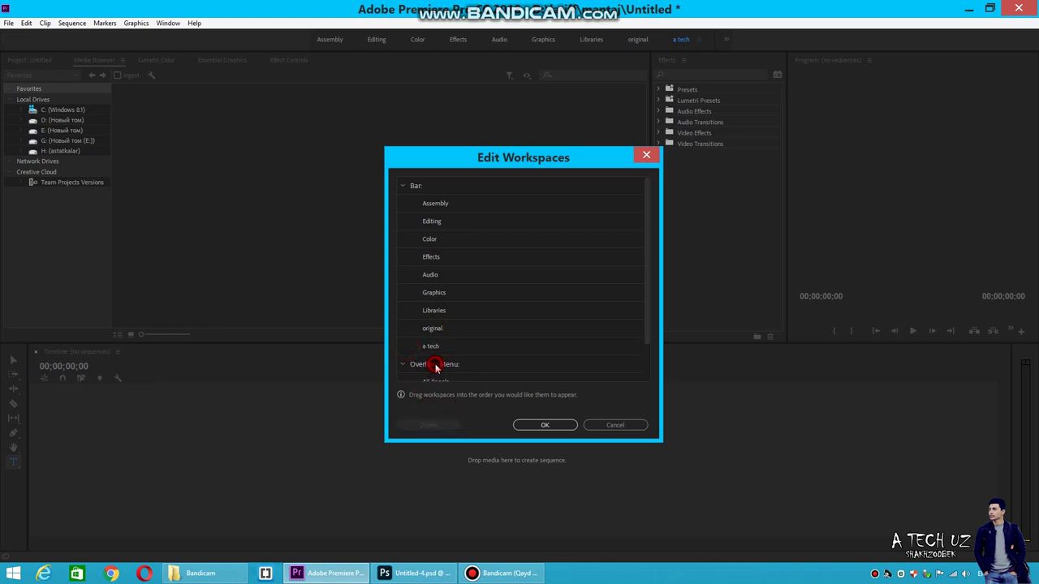
# Delete the 'a tech' workspace, confirm with OK, and switch to Editing.
pyautogui.click(433, 346)
pyautogui.click(430, 426)
pyautogui.click(541, 428)
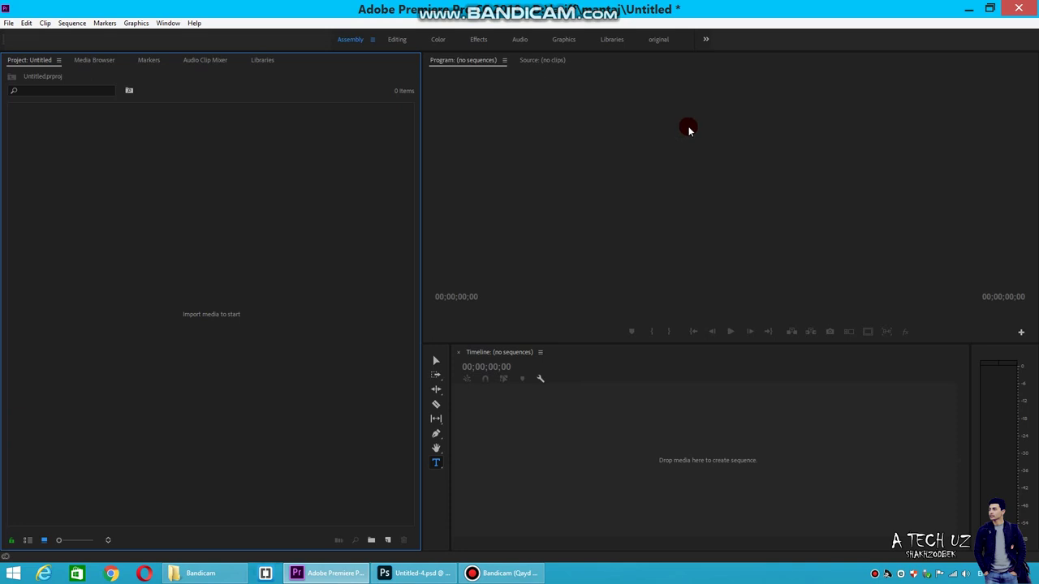
pyautogui.click(406, 41)
# Reset the original workspace to its saved layout.
pyautogui.click(683, 39)
pyautogui.click(162, 23)
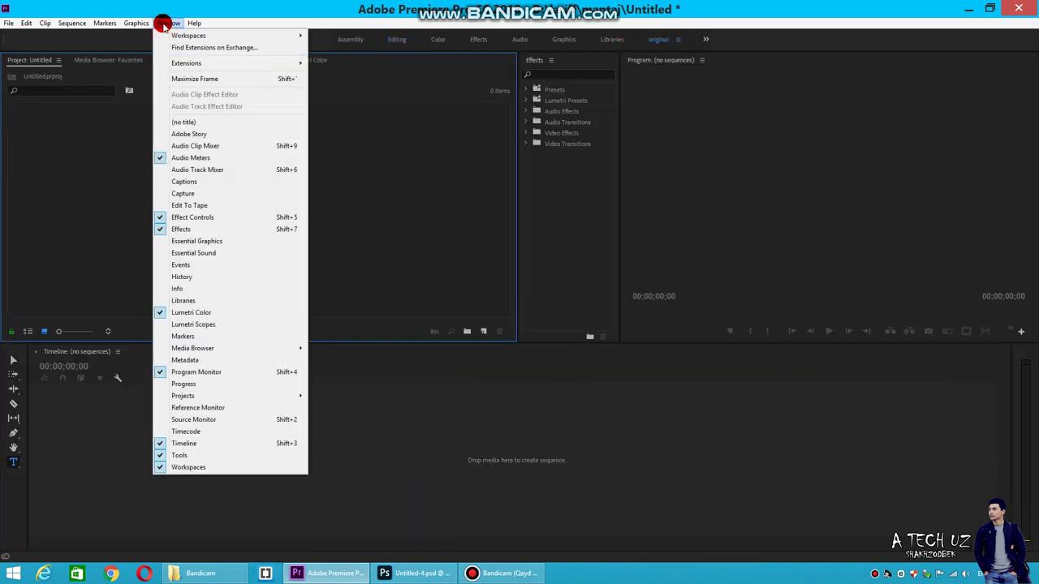
pyautogui.moveTo(204, 34)
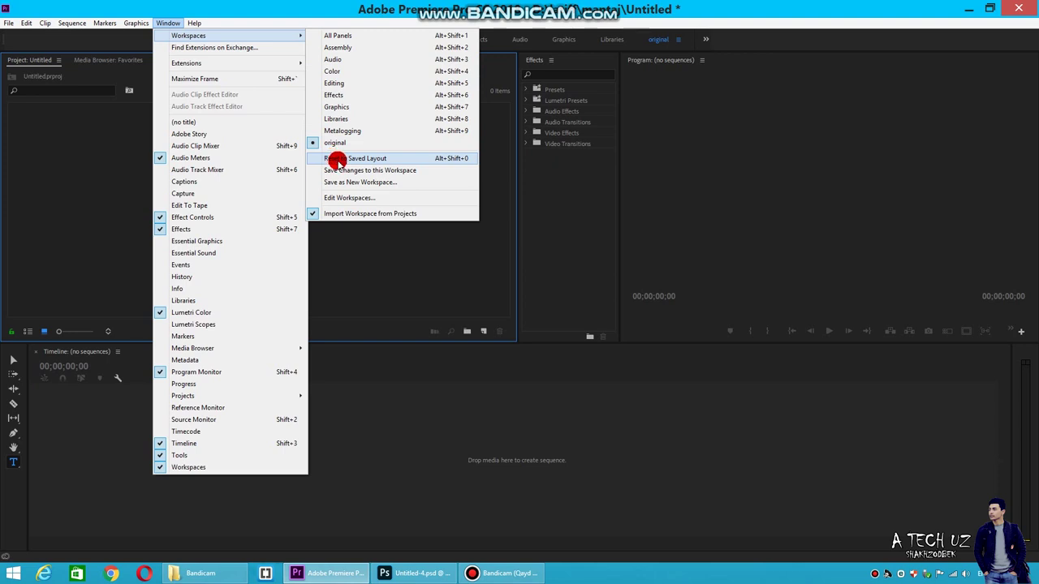
pyautogui.click(341, 158)
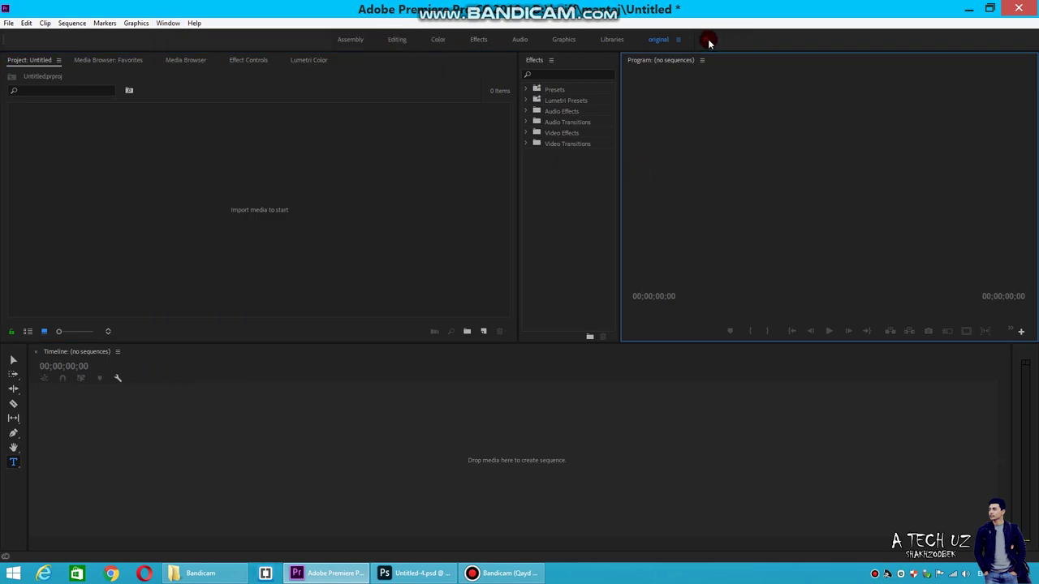
# Save the Editing layout as a new workspace named 'a tech'.
pyautogui.click(394, 39)
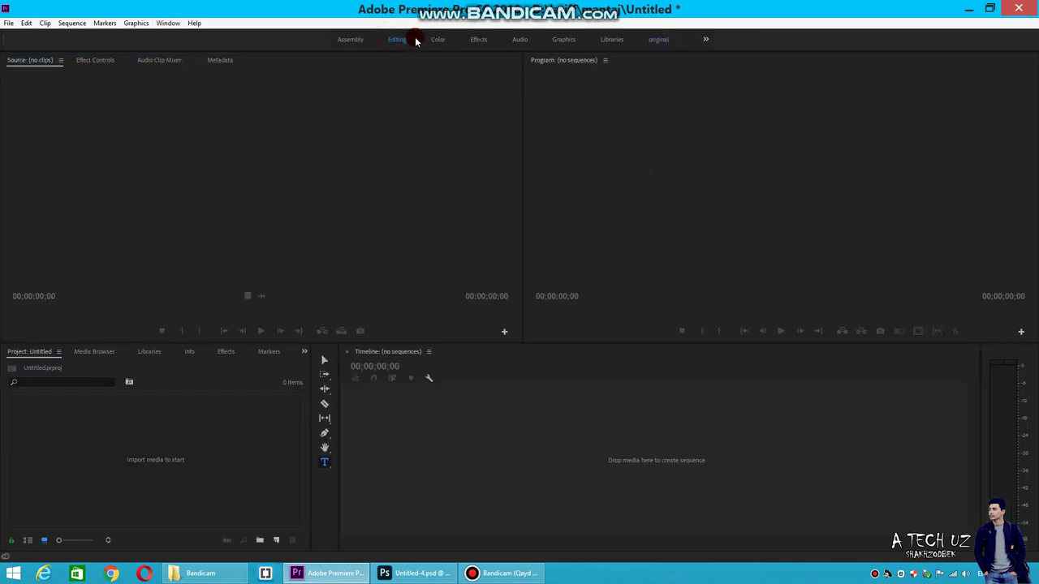
pyautogui.moveTo(411, 44); pyautogui.dragTo(430, 68)
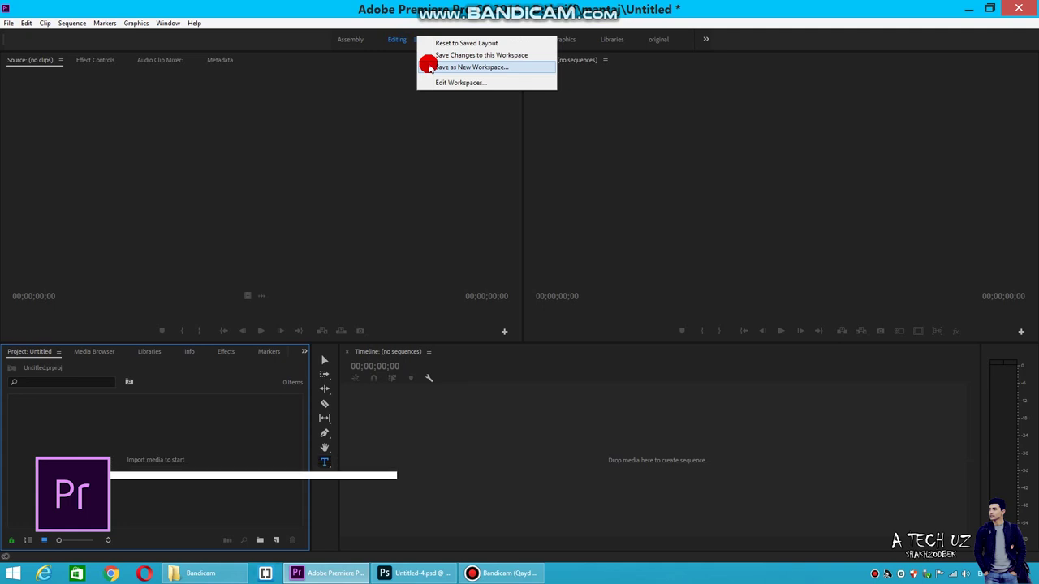
pyautogui.click(430, 67)
pyautogui.write('a tech')
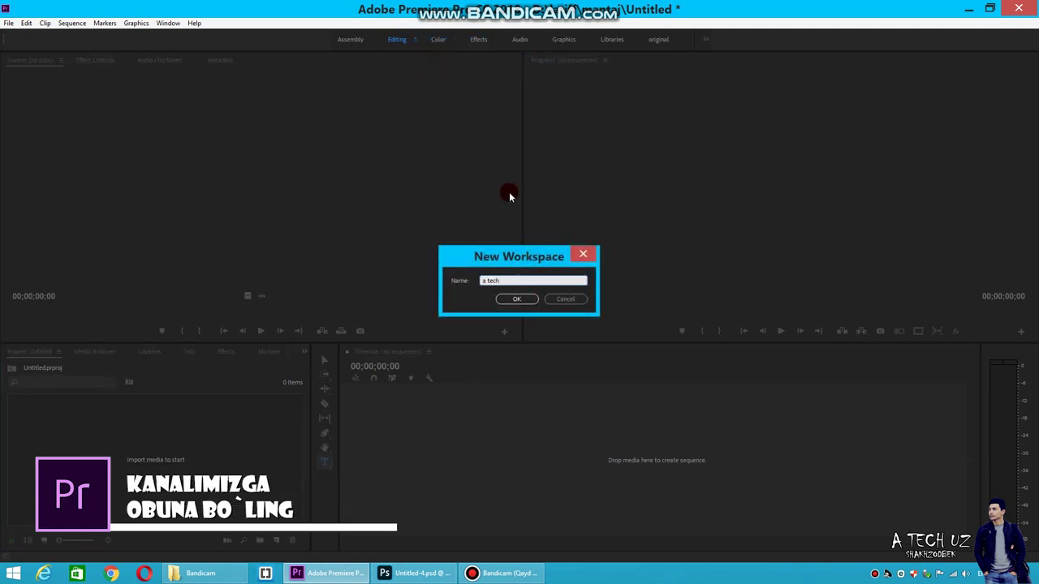
pyautogui.click(514, 301)
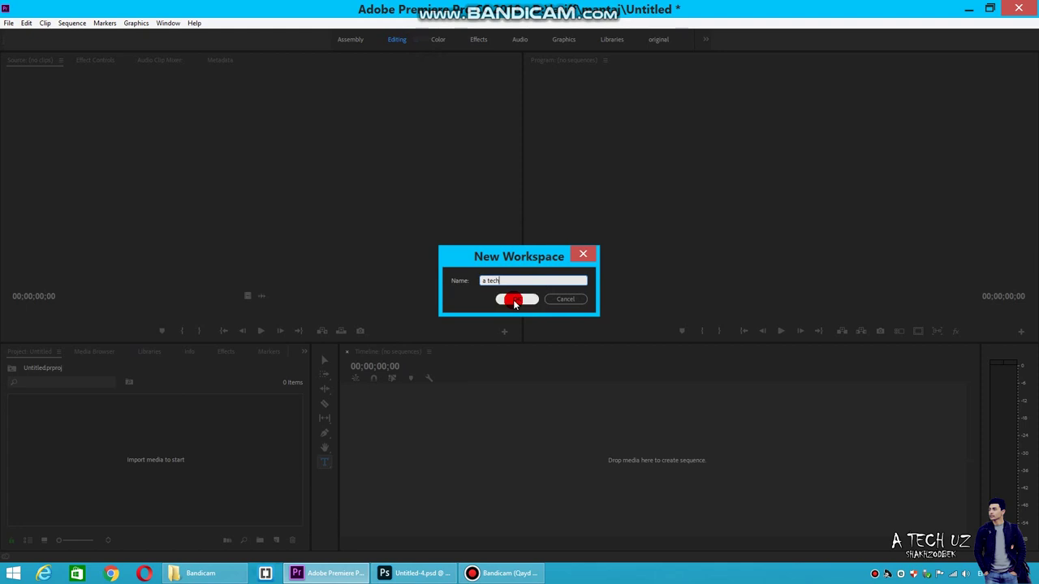
pyautogui.click(513, 300)
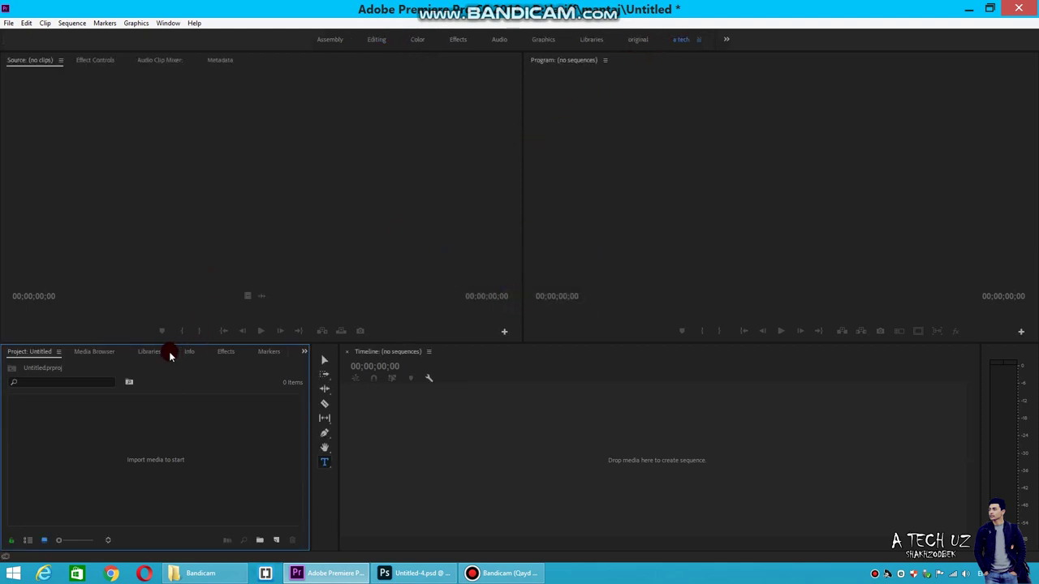
# Drag the Libraries and Info panels up into the top-left Source group.
pyautogui.moveTo(152, 355); pyautogui.dragTo(195, 195)
pyautogui.moveTo(146, 355); pyautogui.dragTo(110, 65)
pyautogui.moveTo(151, 351); pyautogui.dragTo(49, 353)
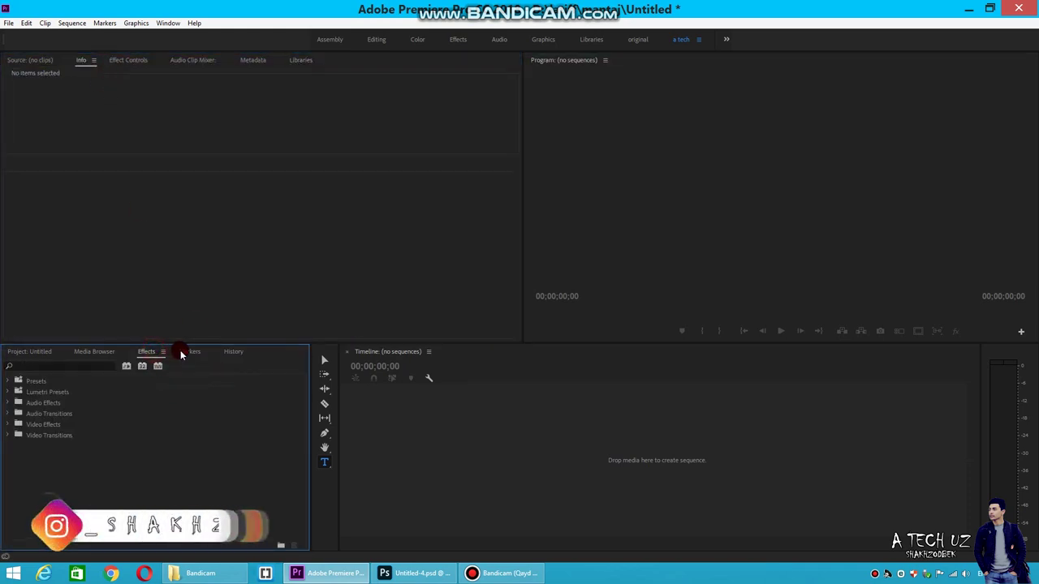
pyautogui.click(49, 353)
pyautogui.click(35, 59)
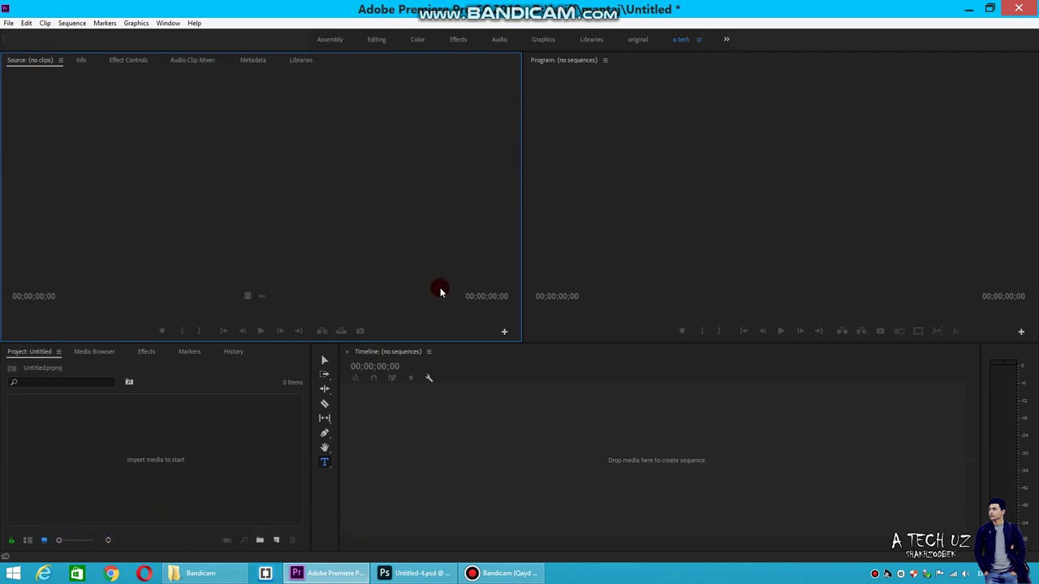
# Close the Markers and History panels and move Effects into the top-left group.
pyautogui.rightClick(188, 357)
pyautogui.click(209, 360)
pyautogui.rightClick(194, 355)
pyautogui.click(235, 359)
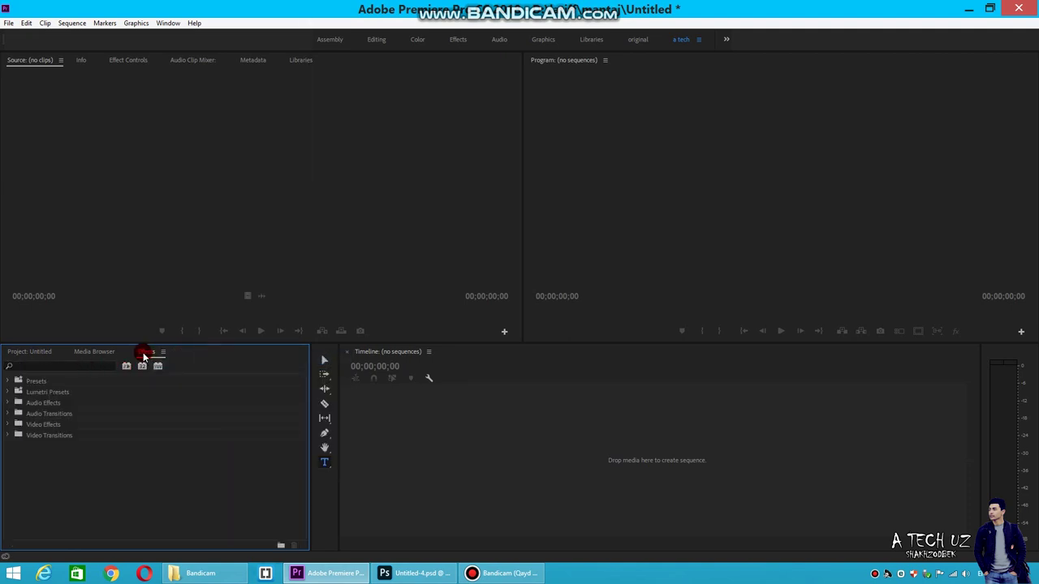
pyautogui.moveTo(144, 357); pyautogui.dragTo(169, 60)
# Close Audio Clip Mixer, Libraries, Info, Source and one other panel, leaving Effect Controls and Effects.
pyautogui.rightClick(230, 64)
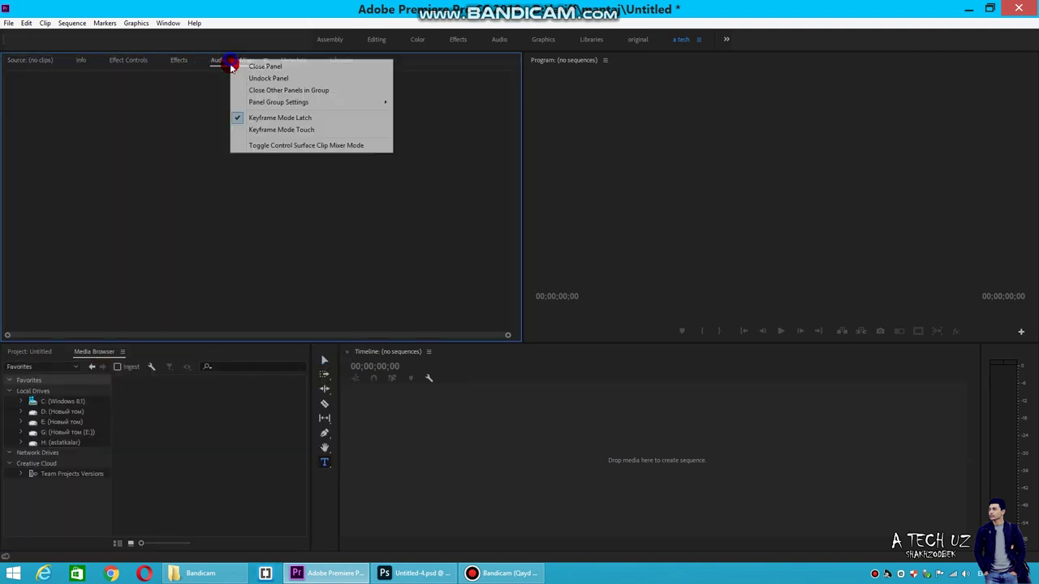
pyautogui.click(260, 66)
pyautogui.rightClick(230, 64)
pyautogui.click(260, 66)
pyautogui.rightClick(226, 67)
pyautogui.click(243, 69)
pyautogui.rightClick(83, 62)
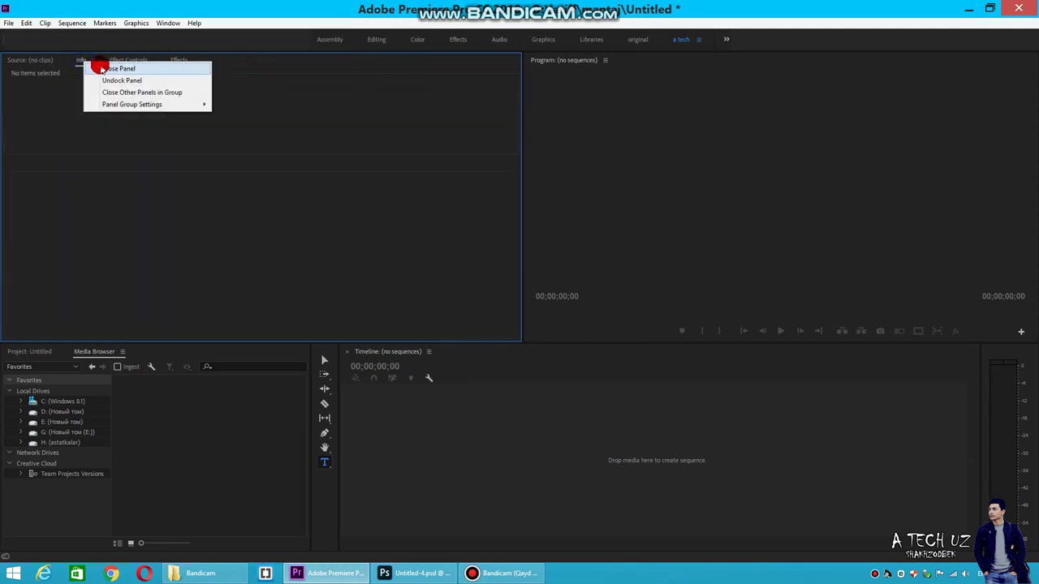
pyautogui.click(102, 69)
pyautogui.rightClick(24, 62)
pyautogui.click(42, 69)
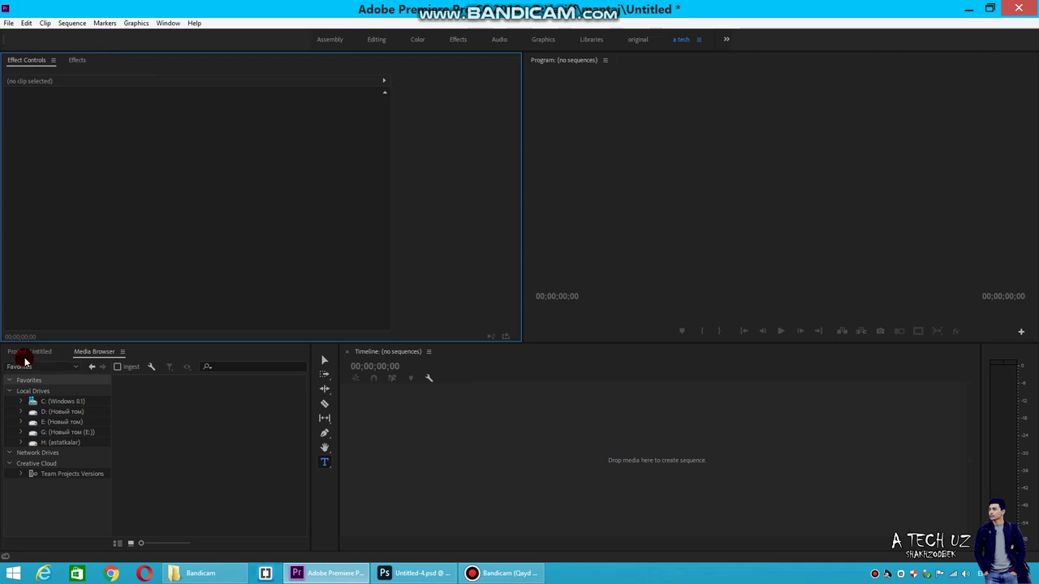
# Group Project and Media Browser with Effect Controls, and dock Effects as a separate, narrow panel.
pyautogui.moveTo(29, 352); pyautogui.dragTo(86, 74)
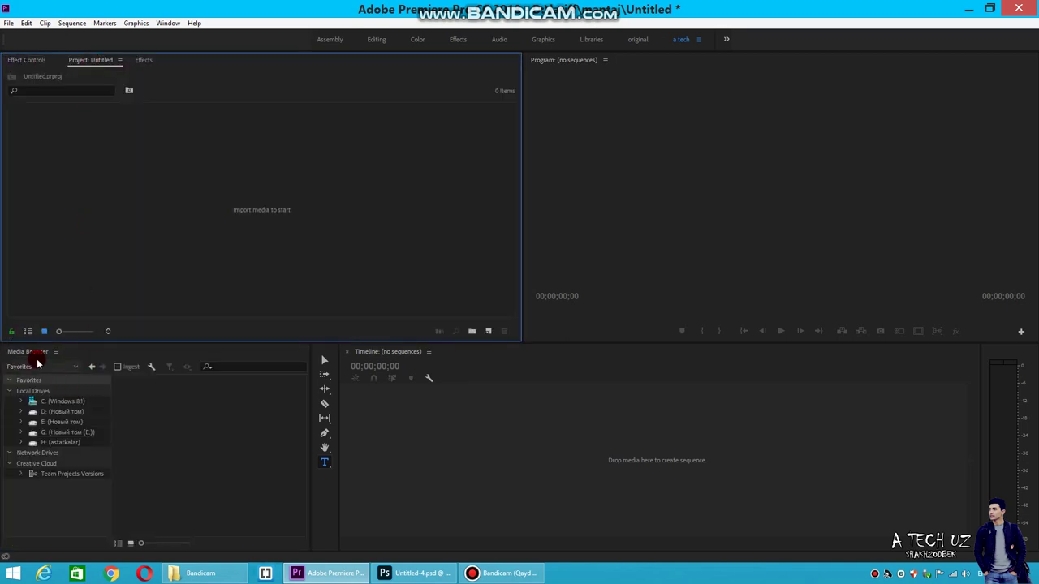
pyautogui.moveTo(40, 362); pyautogui.dragTo(177, 75)
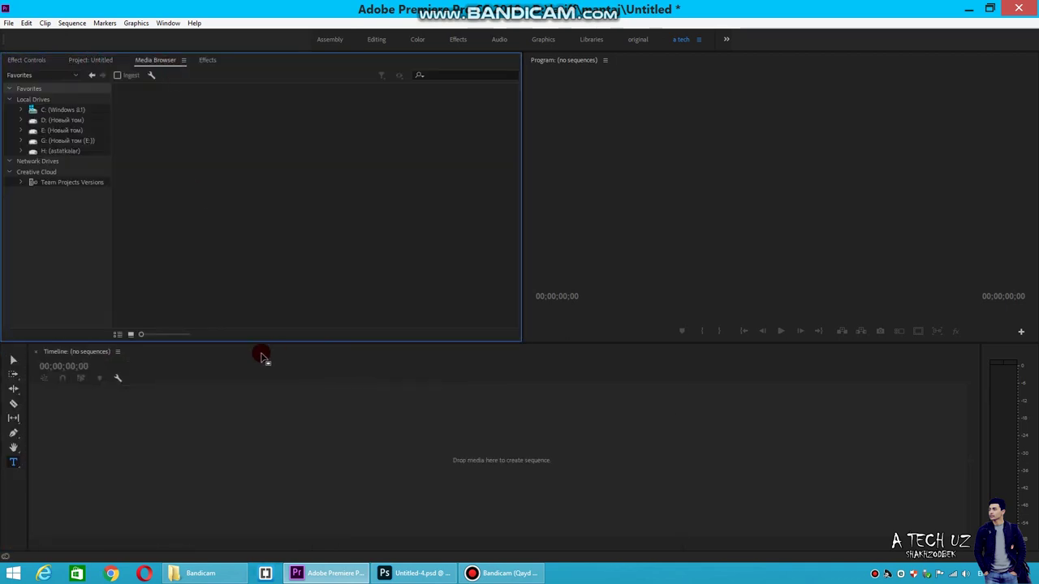
pyautogui.moveTo(203, 60)
pyautogui.mouseDown()
pyautogui.moveTo(298, 167)
pyautogui.moveTo(495, 174)
pyautogui.mouseUp()
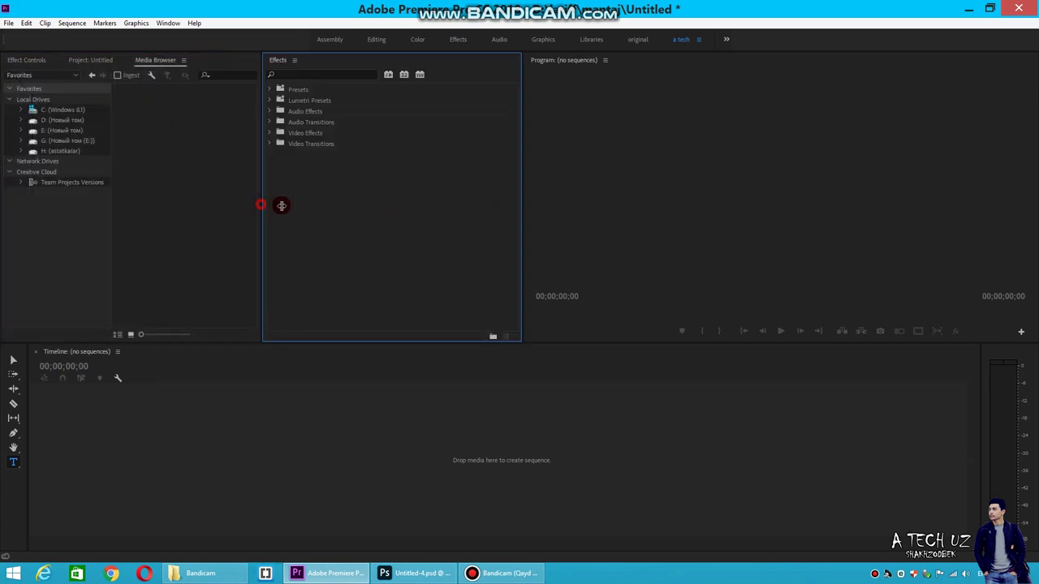
pyautogui.moveTo(262, 204); pyautogui.dragTo(434, 230)
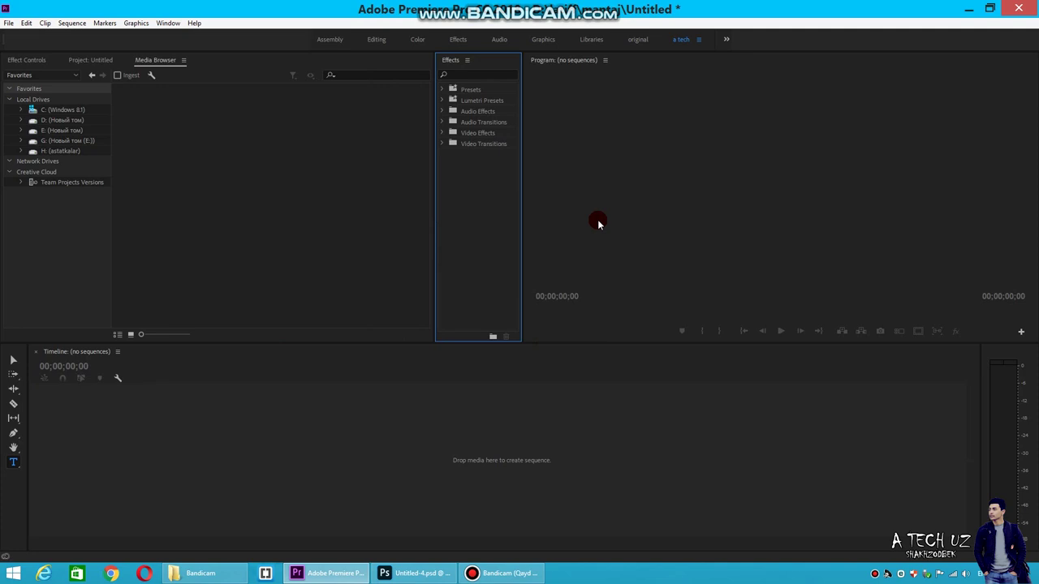
pyautogui.click(684, 42)
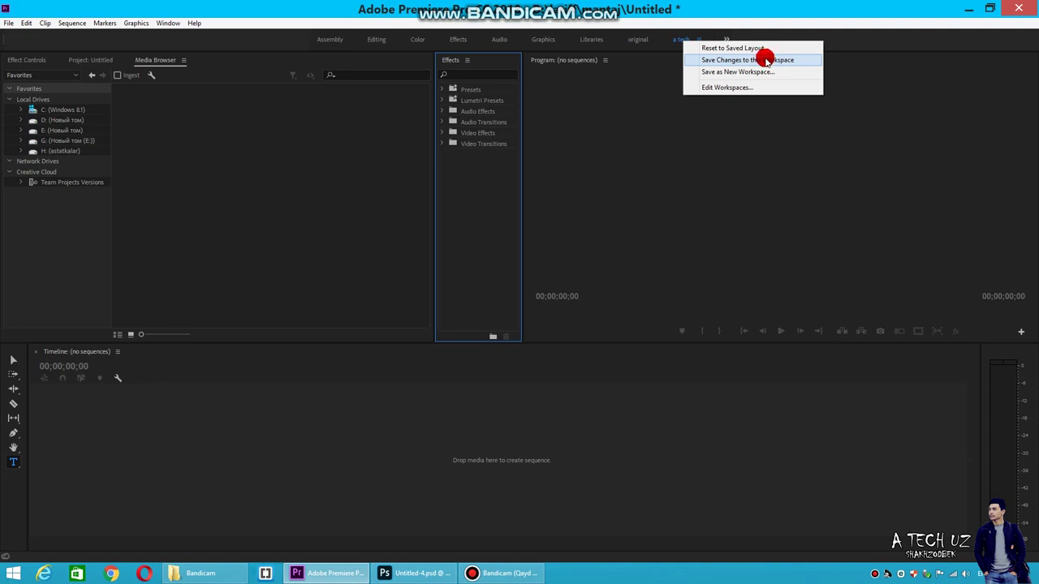
# Save the current layout to the a tech workspace, then move the Project panel above the Timeline.
pyautogui.click(766, 60)
pyautogui.click(234, 186)
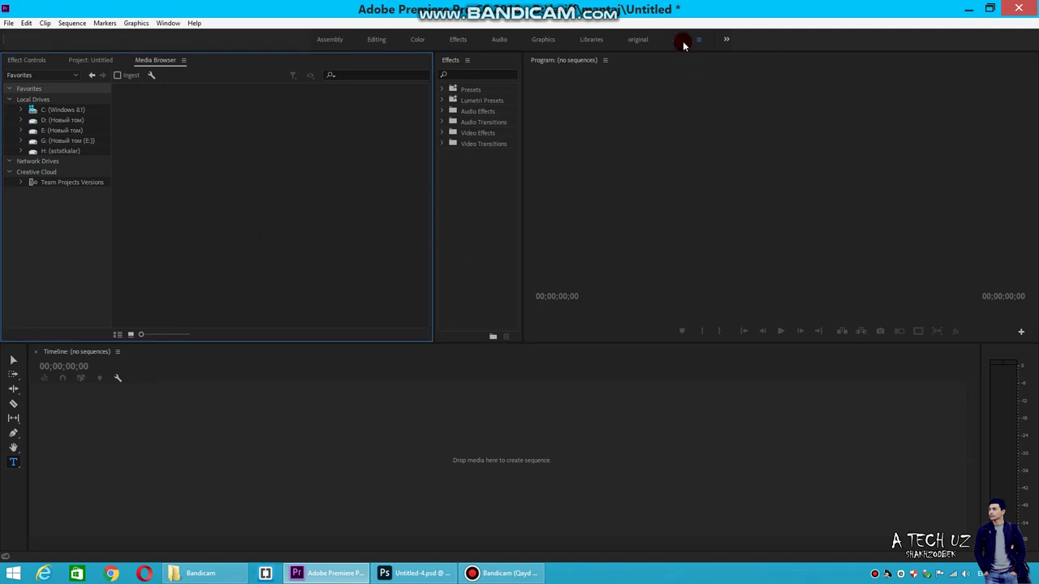
pyautogui.moveTo(90, 60); pyautogui.dragTo(325, 387)
# Dock Media Browser left of Effects and group Effect Controls with Project above the Timeline.
pyautogui.click(78, 60)
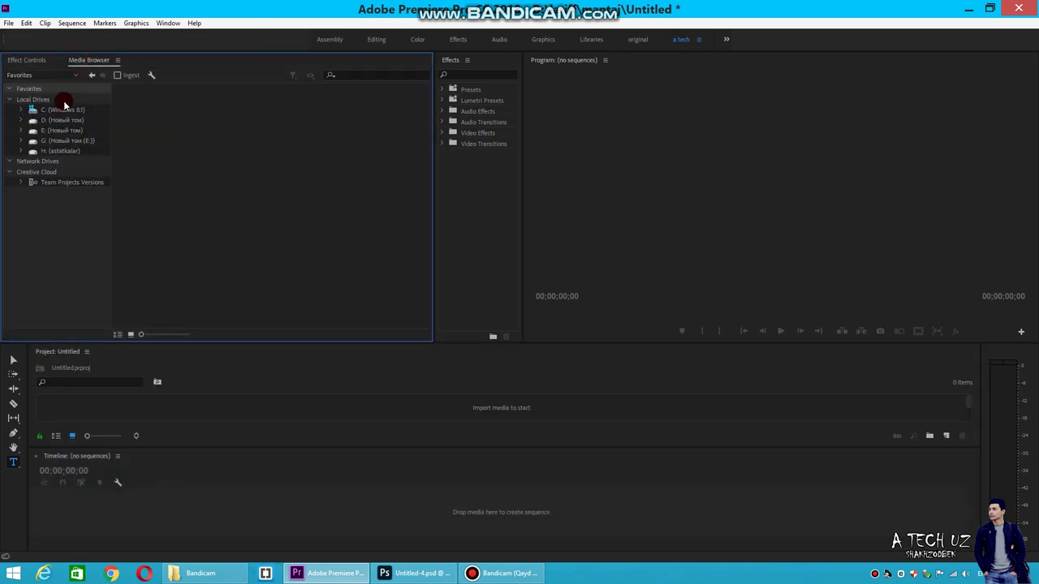
pyautogui.click(27, 60)
pyautogui.moveTo(89, 60); pyautogui.dragTo(457, 219)
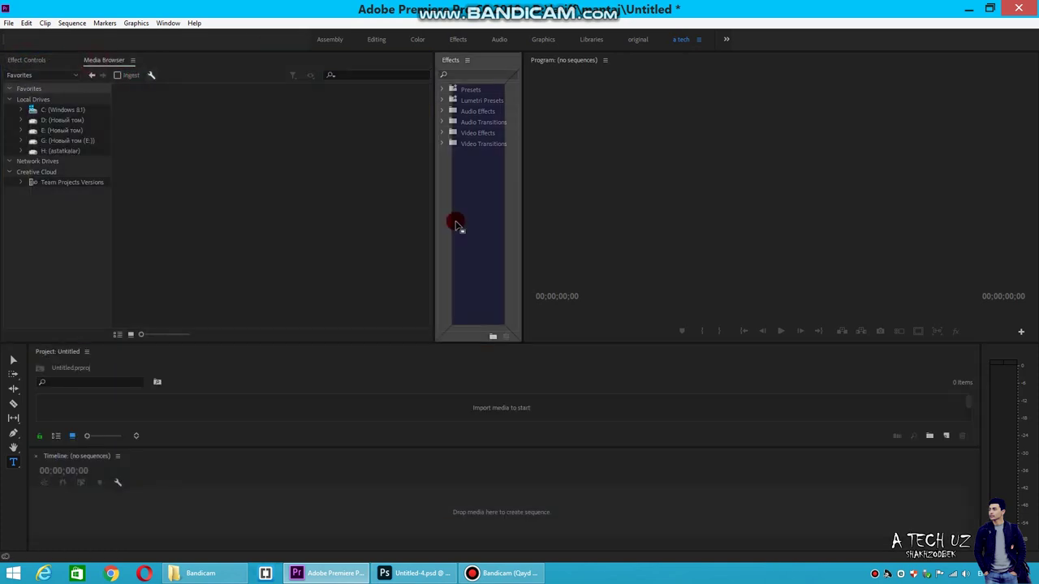
pyautogui.moveTo(22, 62); pyautogui.dragTo(206, 390)
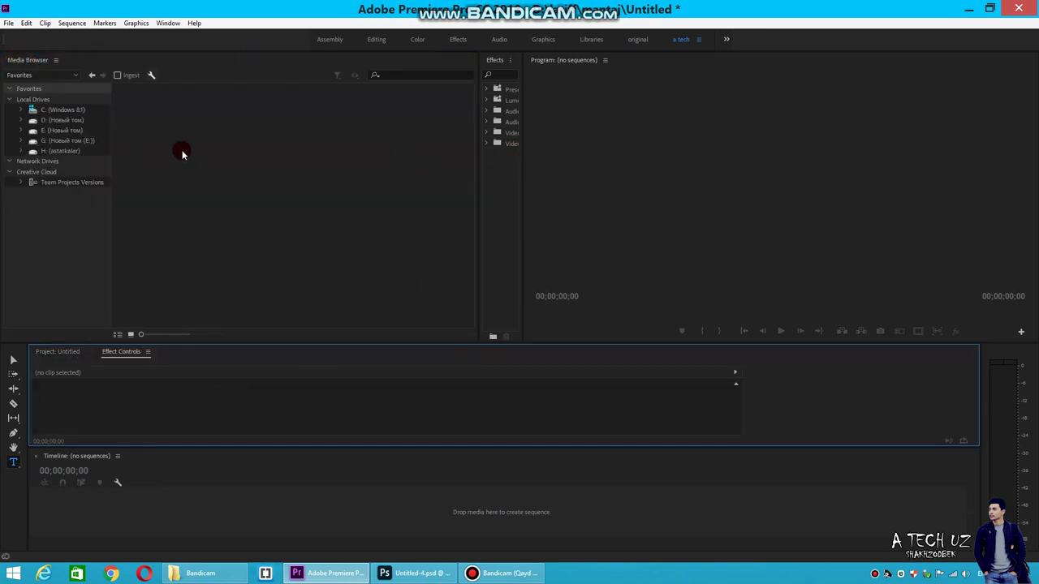
# Reset the a tech workspace back to its saved panel layout.
pyautogui.click(698, 42)
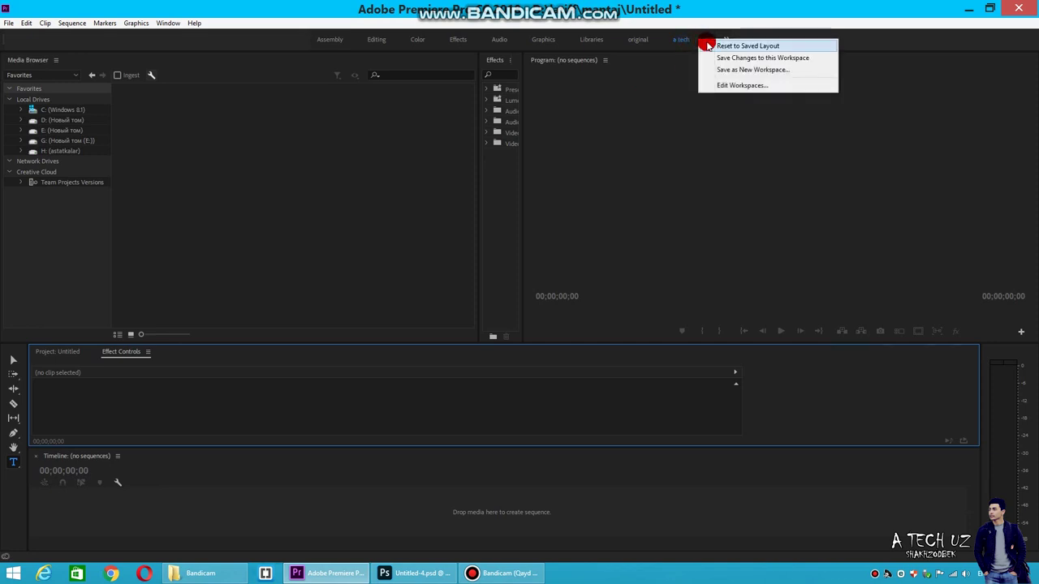
pyautogui.click(707, 46)
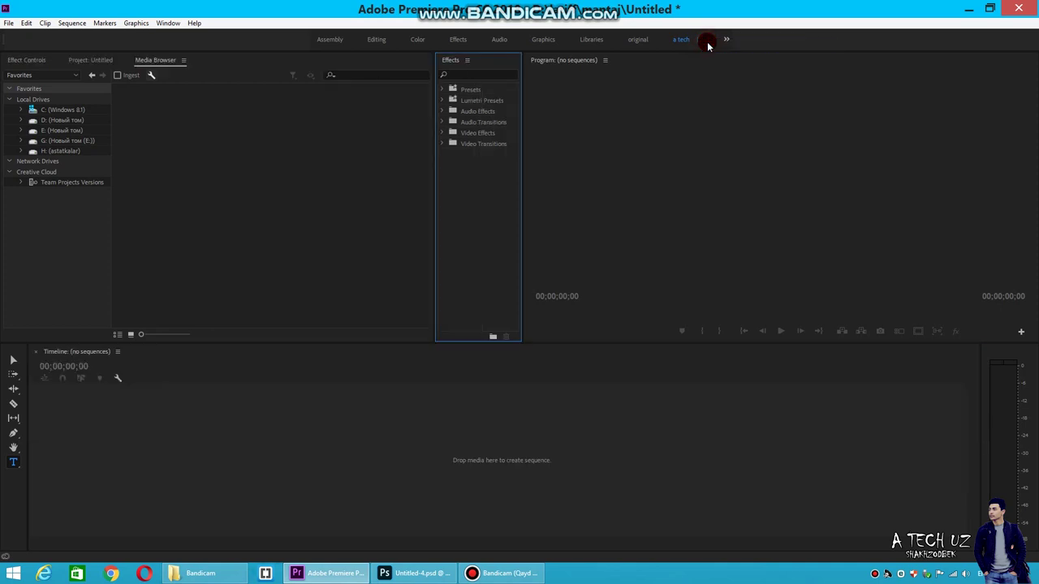
pyautogui.click(365, 219)
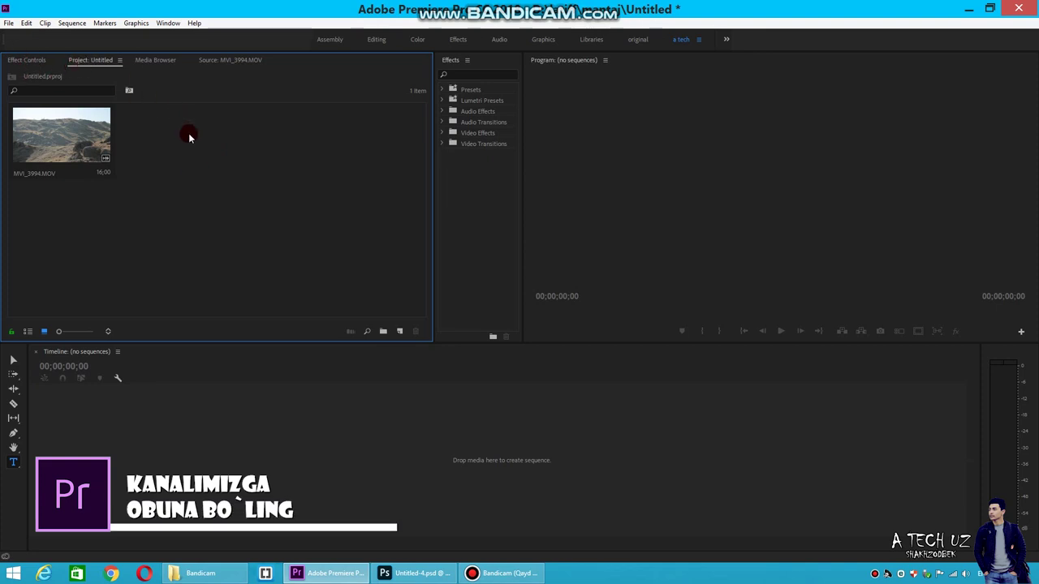
# Create Sequence 02 from the Project panel with the default sequence settings.
pyautogui.rightClick(204, 199)
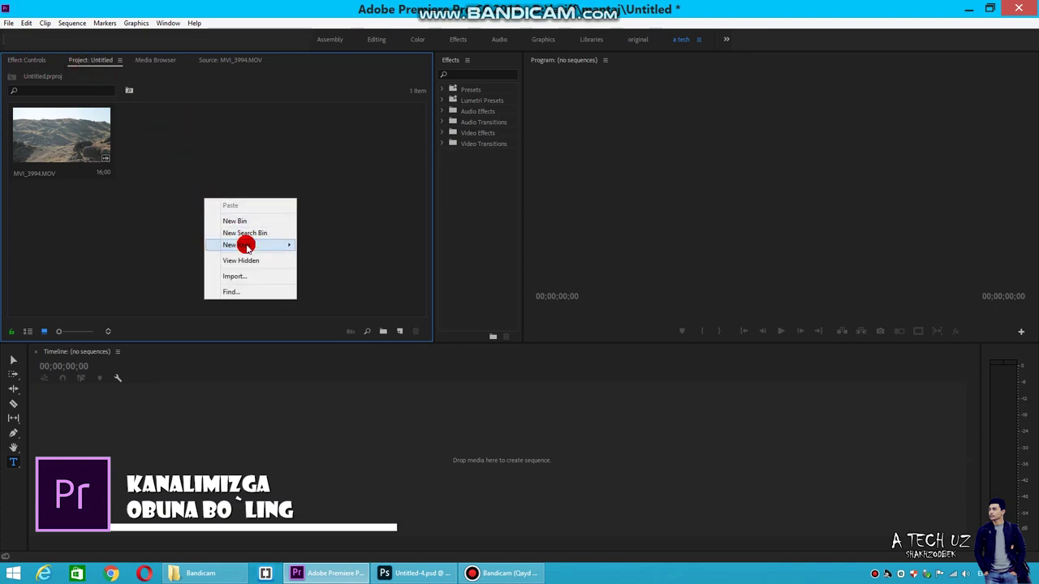
pyautogui.moveTo(272, 244)
pyautogui.click(326, 245)
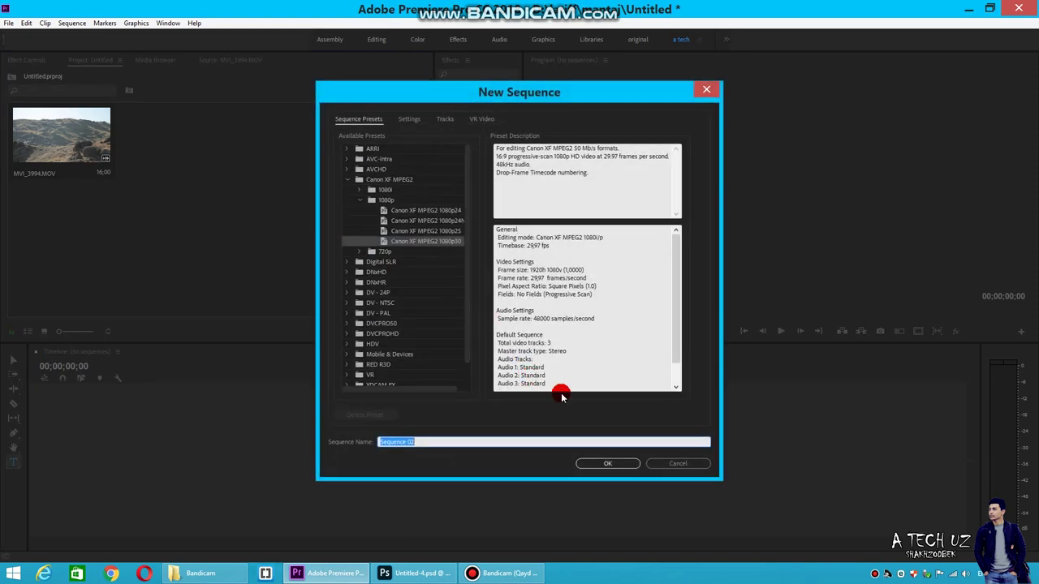
pyautogui.click(607, 460)
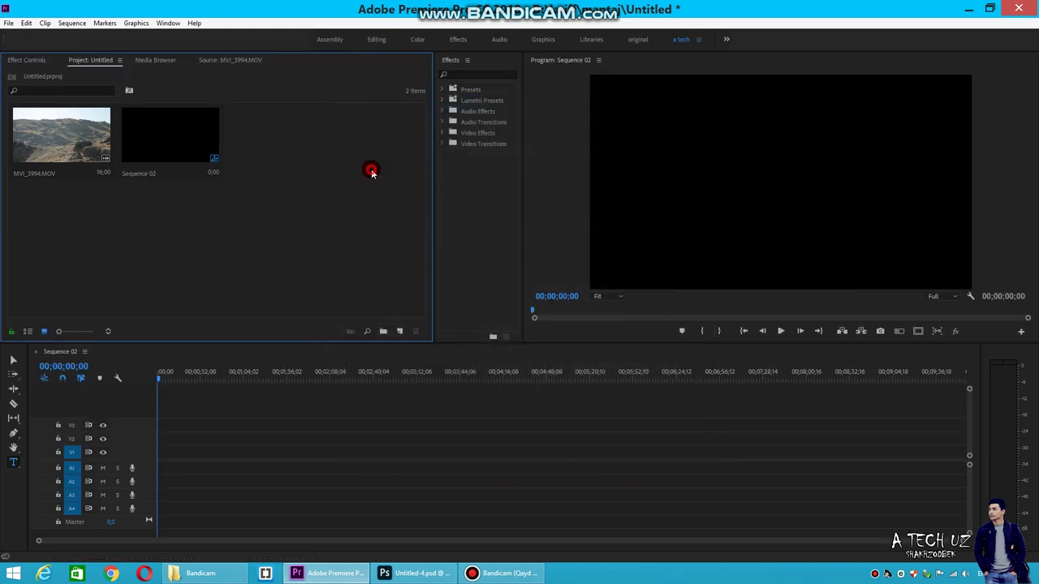
# Create Sequence 03 using the Canon XF MPEG2 1080p30 preset.
pyautogui.rightClick(274, 157)
pyautogui.click(301, 203)
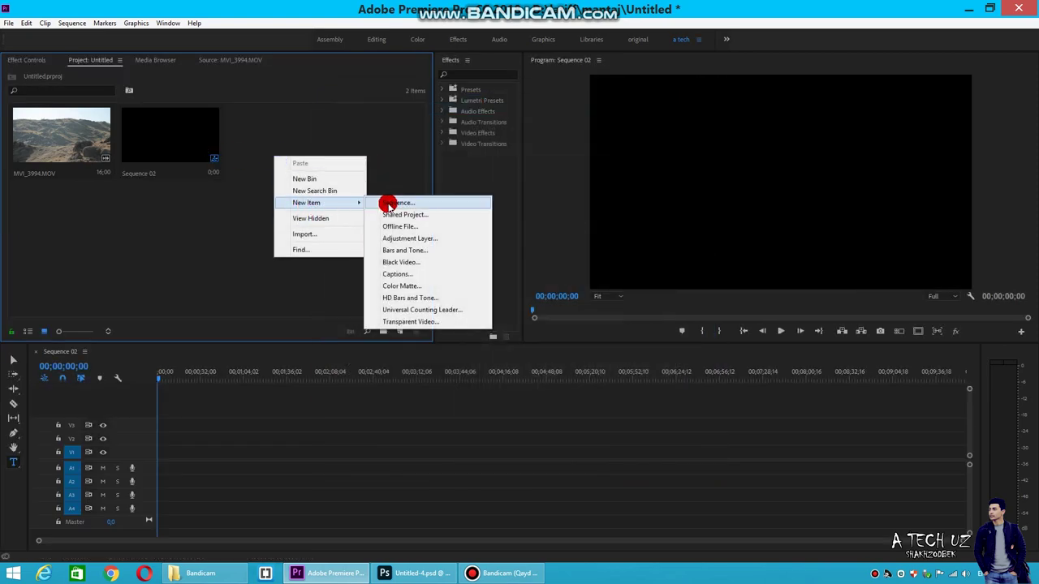
pyautogui.click(388, 203)
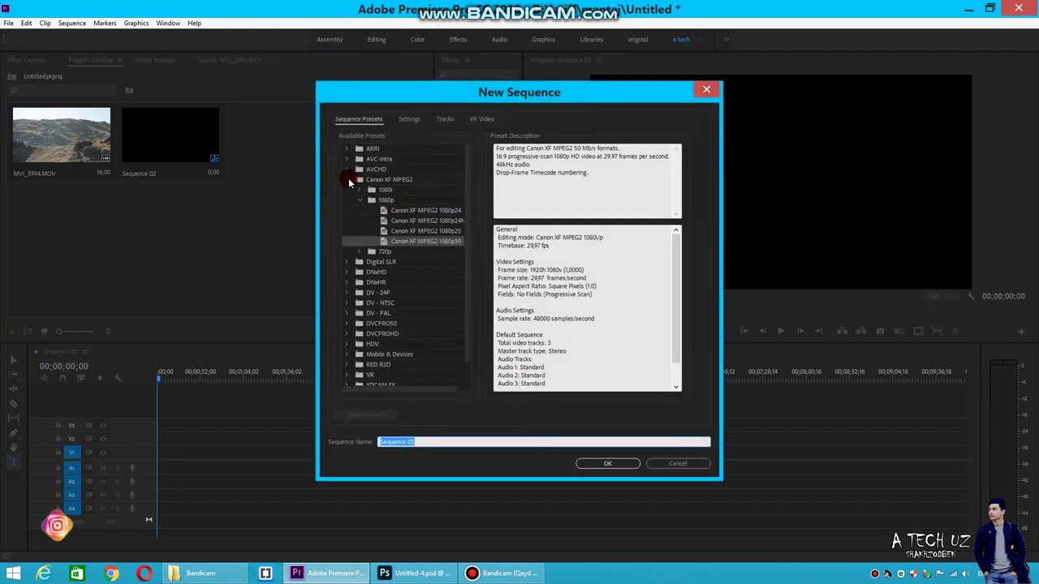
pyautogui.click(347, 182)
pyautogui.click(347, 182)
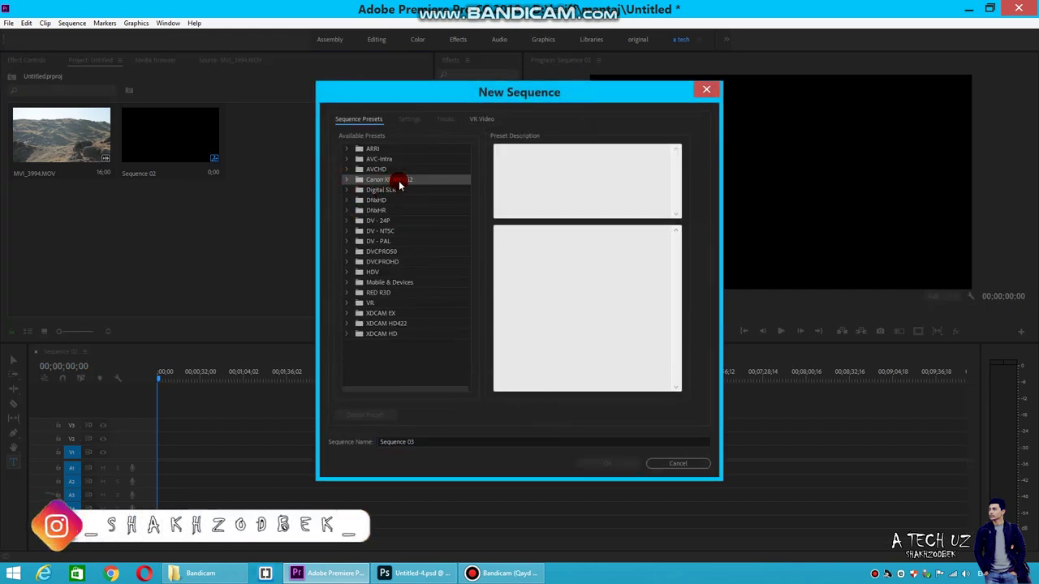
pyautogui.click(350, 183)
pyautogui.click(426, 241)
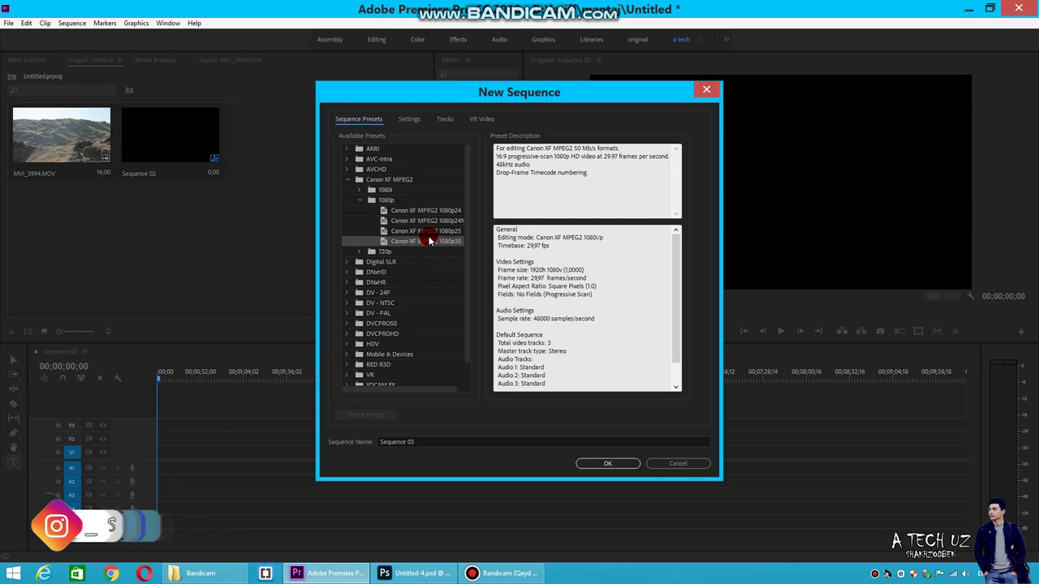
pyautogui.click(611, 464)
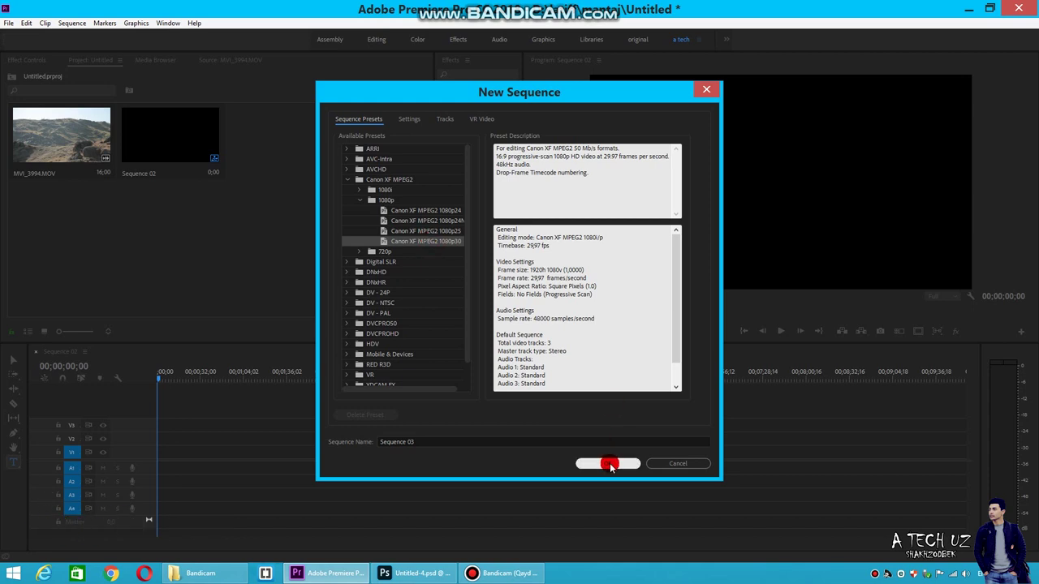
# Switch the timeline between Sequence 03 and Sequence 02, ending on Sequence 02.
pyautogui.click(281, 235)
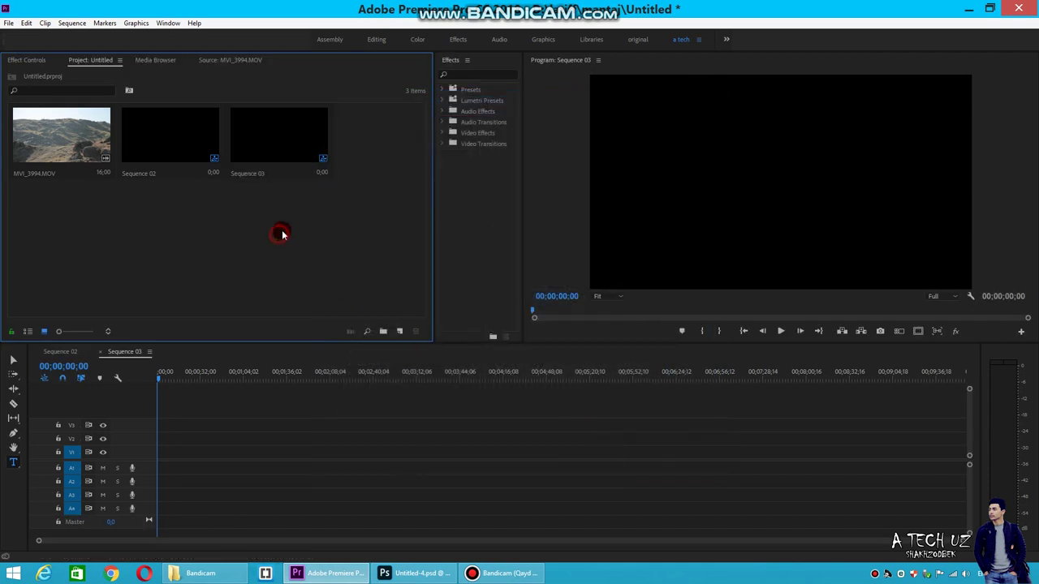
pyautogui.click(114, 352)
pyautogui.click(70, 357)
pyautogui.click(114, 352)
pyautogui.click(71, 354)
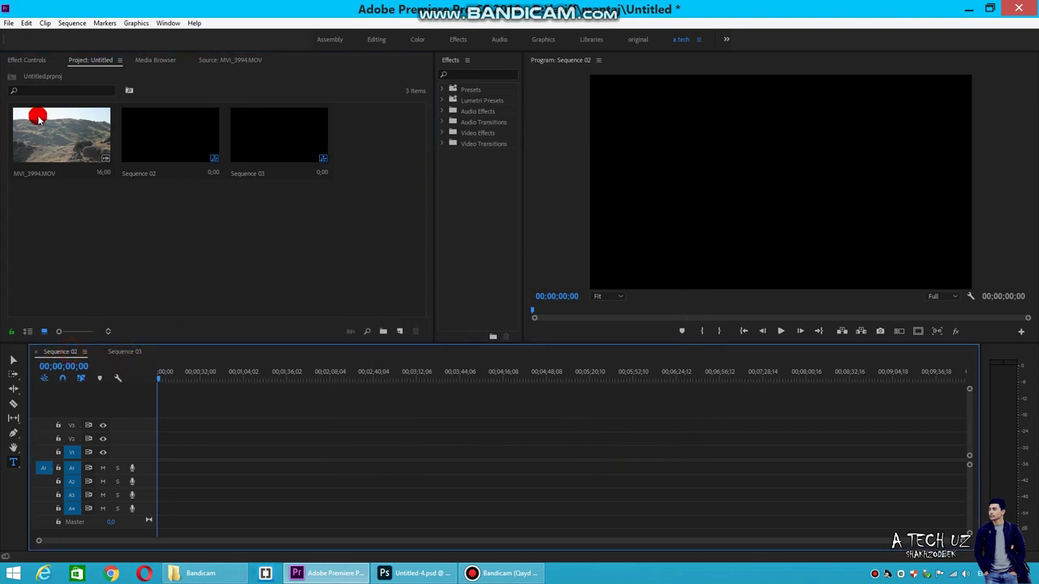
# Put MVI_3994.MOV at the start of Sequence 02 and import a block of clips from MVI_3995.
pyautogui.moveTo(35, 116)
pyautogui.mouseDown()
pyautogui.moveTo(166, 451)
pyautogui.moveTo(158, 454)
pyautogui.mouseUp()
pyautogui.doubleClick(135, 250)
pyautogui.click(205, 150)
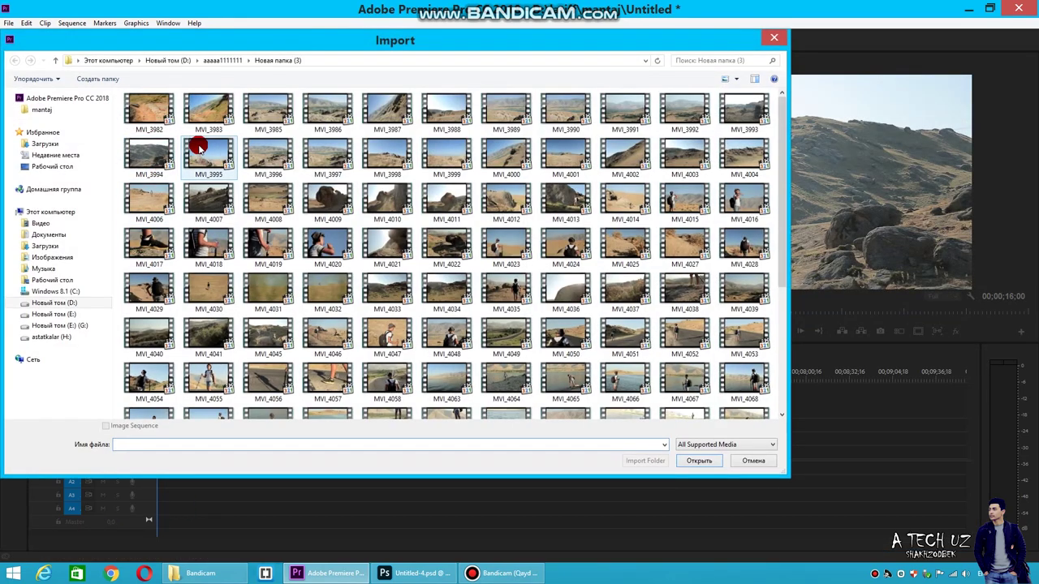
pyautogui.moveTo(119, 150); pyautogui.dragTo(253, 263)
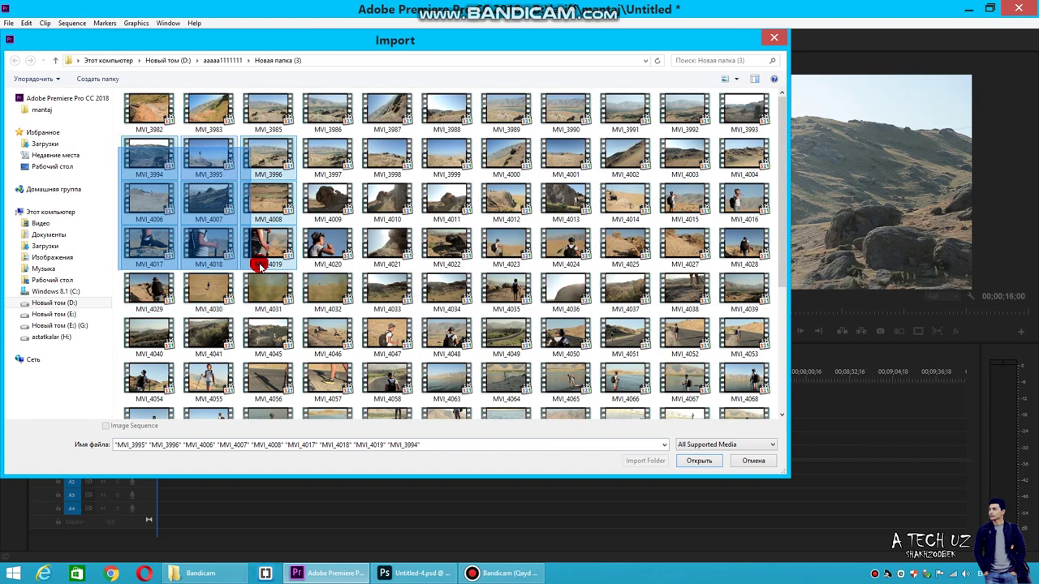
pyautogui.click(697, 460)
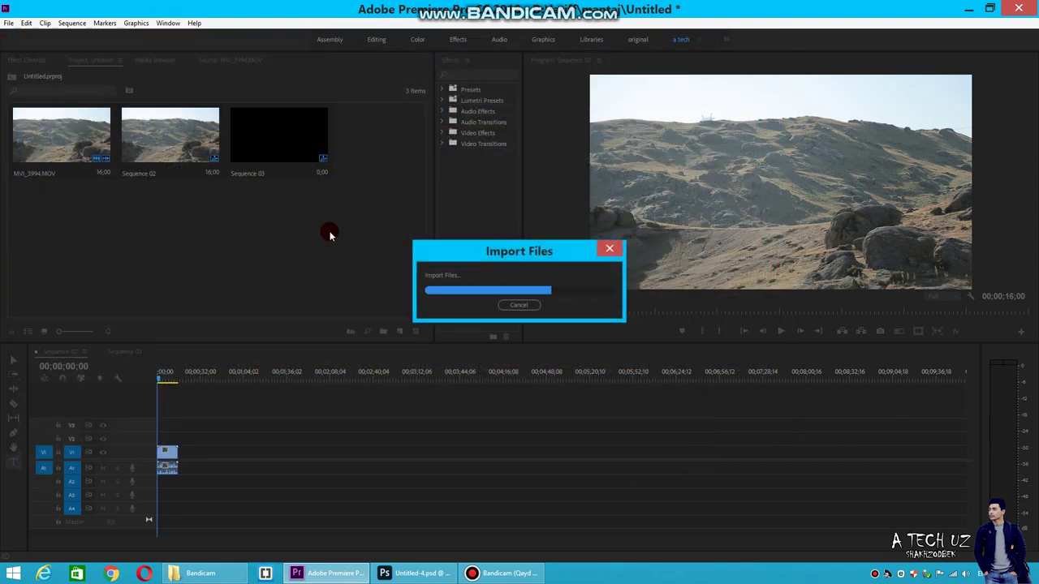
# Fill Sequence 03 with clips MVI_4018, MVI_4006 and MVI_4019, starting at the sequence start.
pyautogui.click(345, 260)
pyautogui.click(130, 351)
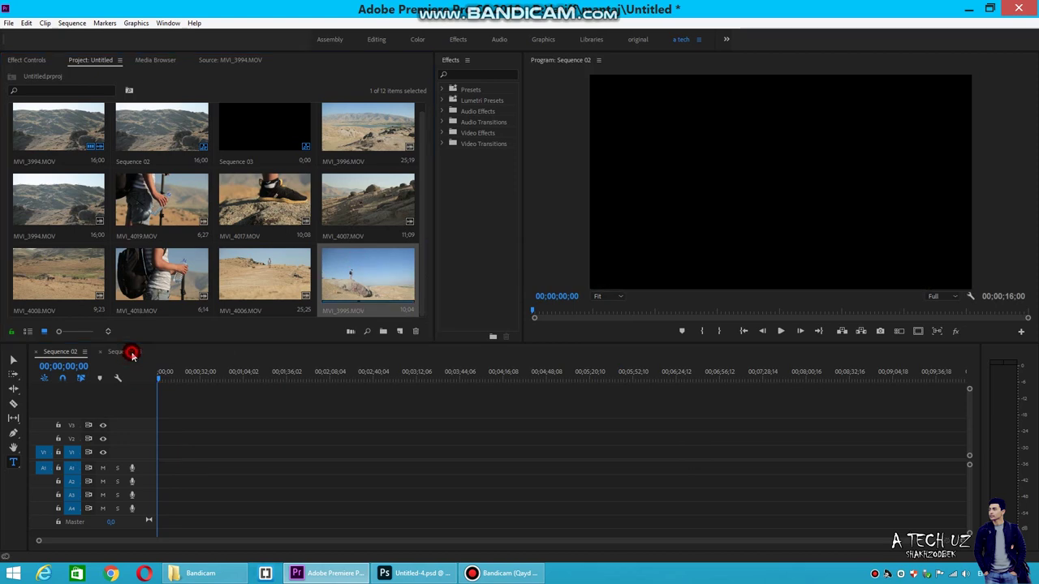
pyautogui.moveTo(166, 284); pyautogui.dragTo(162, 454)
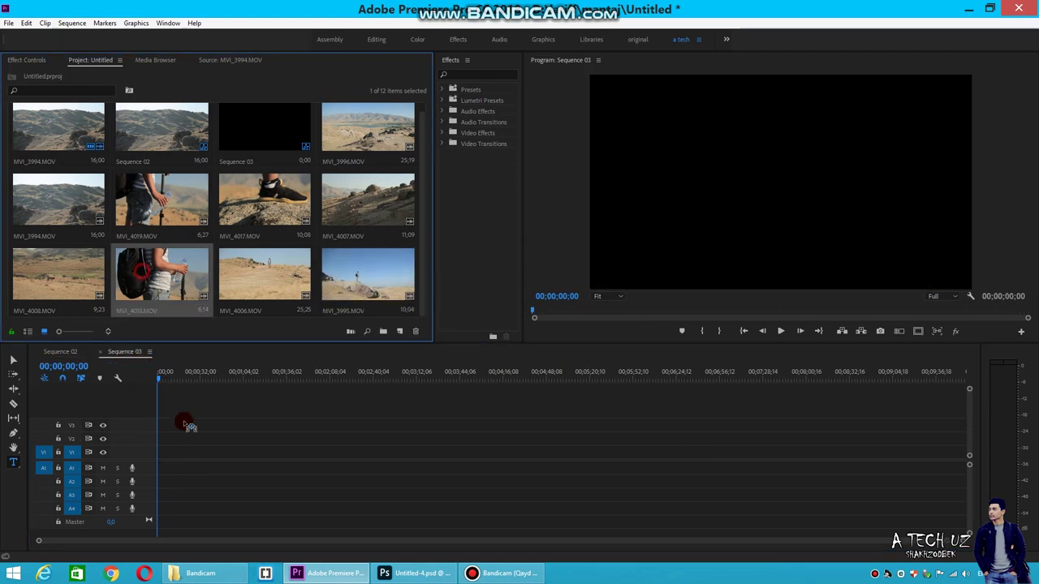
pyautogui.moveTo(232, 278)
pyautogui.mouseDown()
pyautogui.moveTo(178, 483)
pyautogui.moveTo(162, 482)
pyautogui.mouseUp()
pyautogui.moveTo(158, 183); pyautogui.dragTo(179, 449)
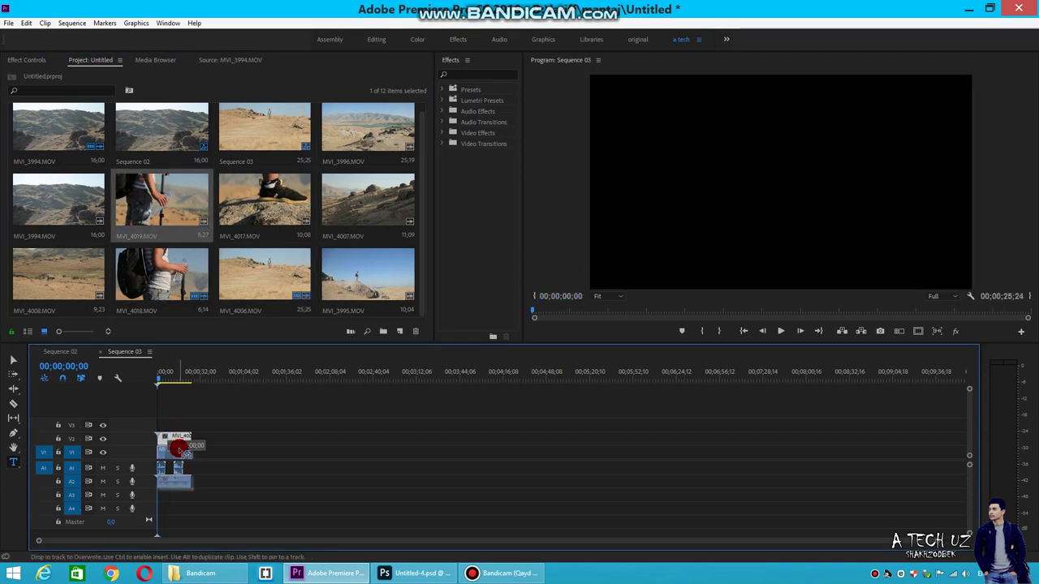
pyautogui.moveTo(180, 449); pyautogui.dragTo(189, 450)
pyautogui.moveTo(177, 274); pyautogui.dragTo(152, 452)
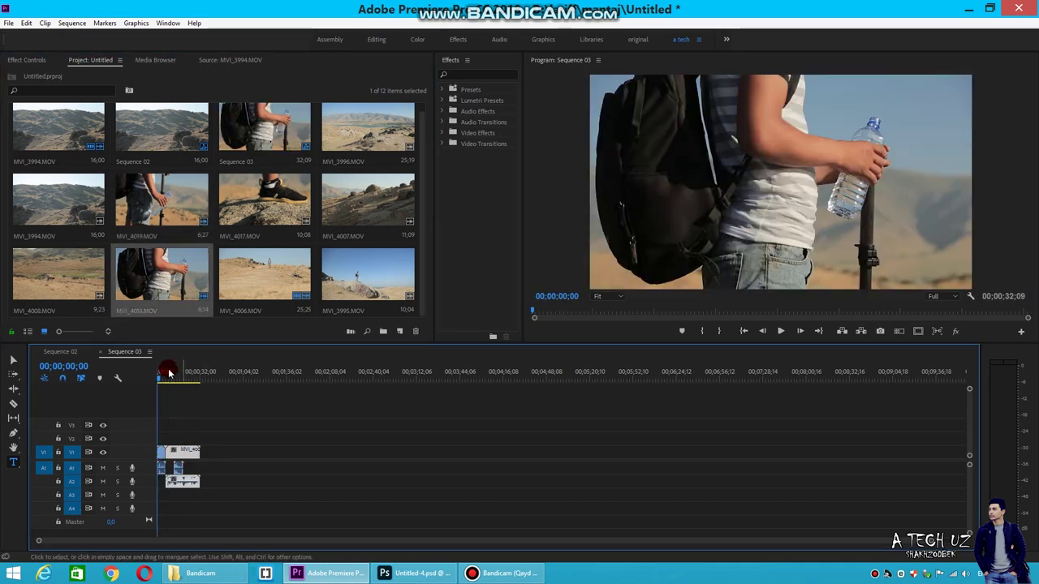
pyautogui.click(167, 382)
pyautogui.moveTo(169, 385); pyautogui.dragTo(160, 381)
# Compare the Sequence 02 and Sequence 03 timelines, ending on Sequence 02.
pyautogui.click(58, 353)
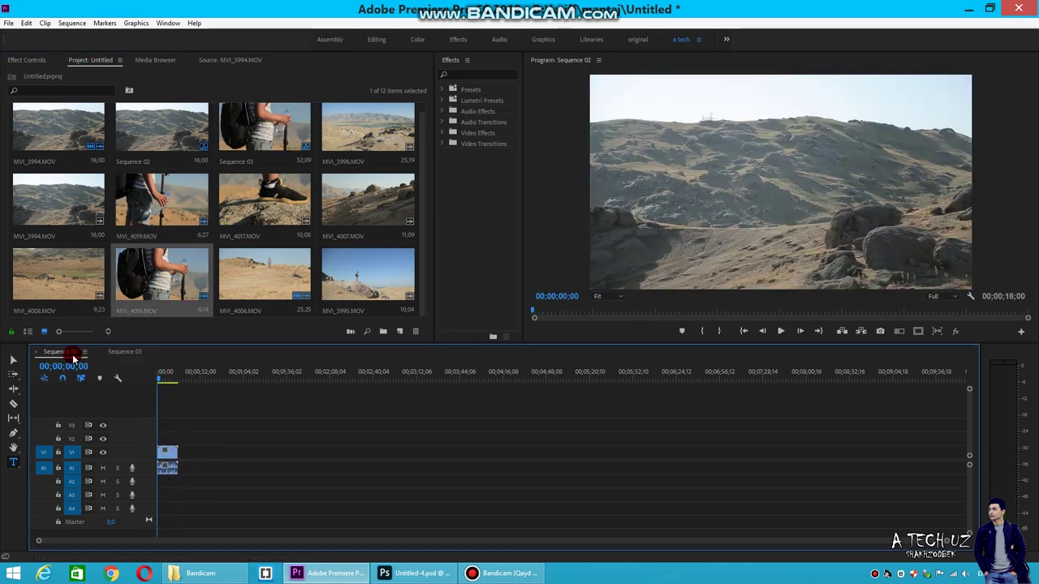
pyautogui.click(118, 353)
pyautogui.click(53, 354)
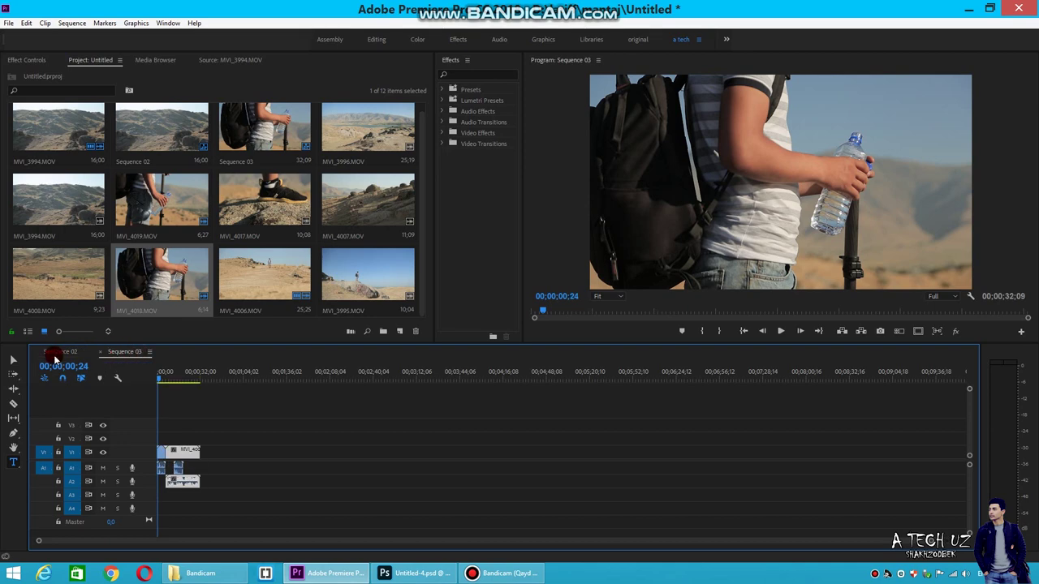
pyautogui.click(8, 23)
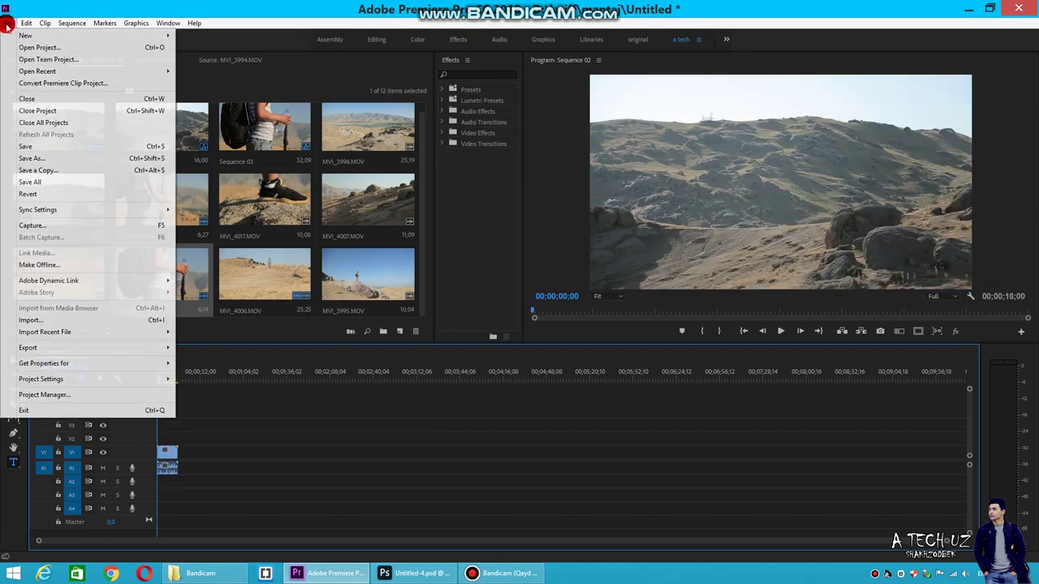
# Save the project and check the clip's effect settings in Sequence 03.
pyautogui.click(29, 145)
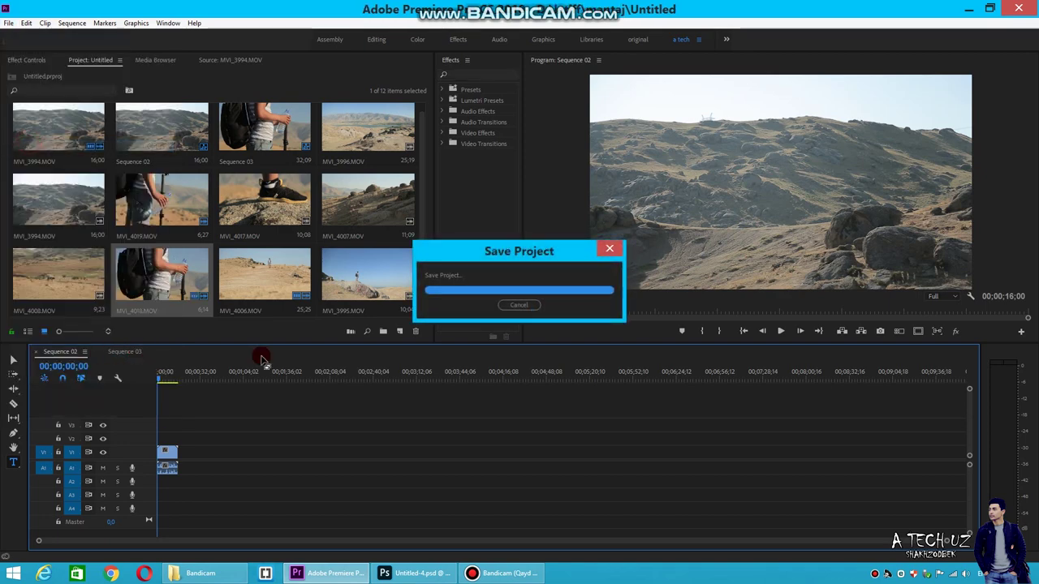
pyautogui.click(126, 351)
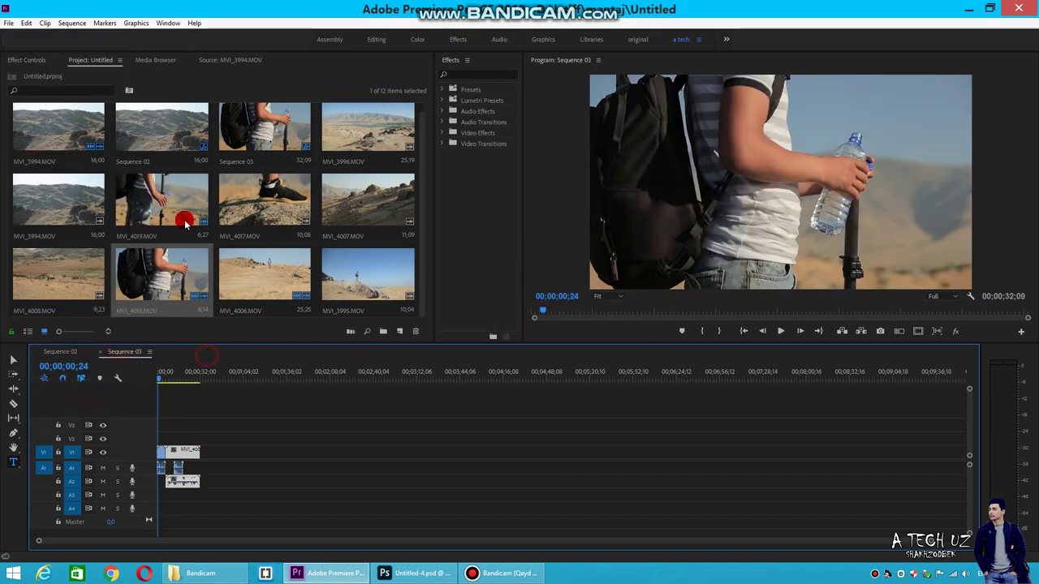
pyautogui.click(28, 63)
pyautogui.click(91, 60)
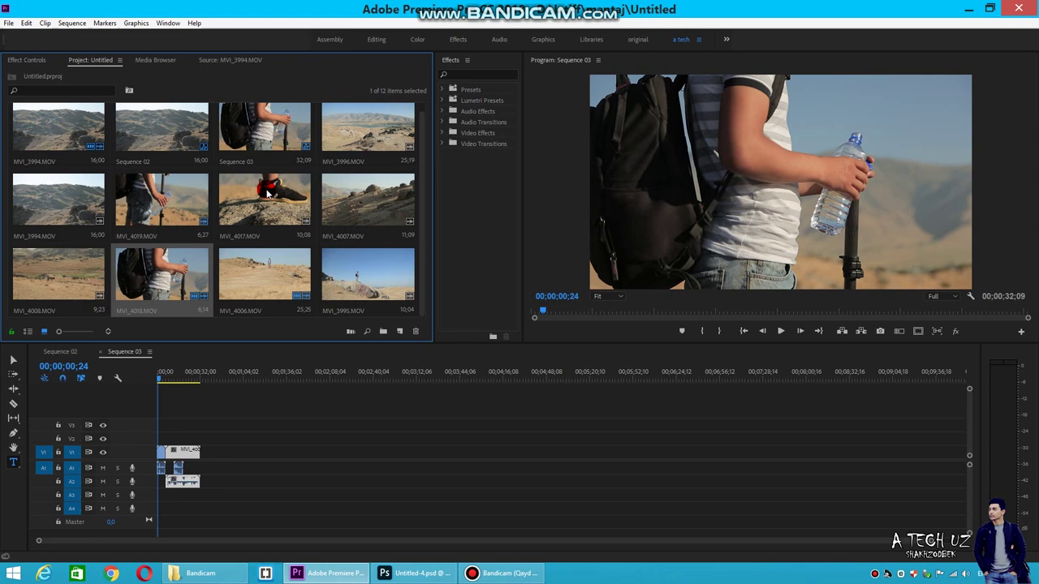
# Add a new empty Sequence 04 from the Project panel and view it beside Sequence 02.
pyautogui.click(400, 333)
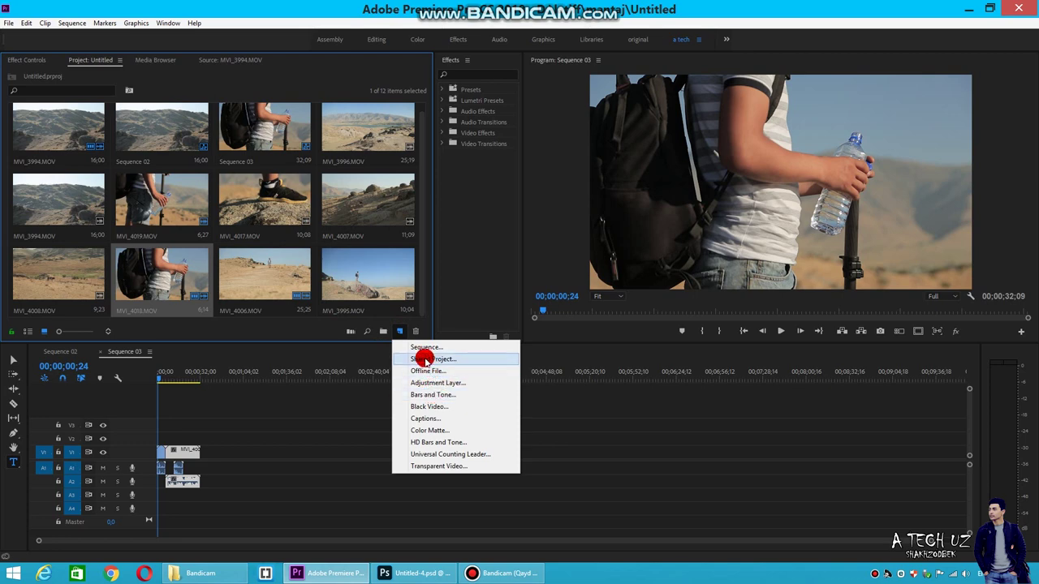
pyautogui.click(425, 347)
pyautogui.click(597, 464)
pyautogui.click(199, 356)
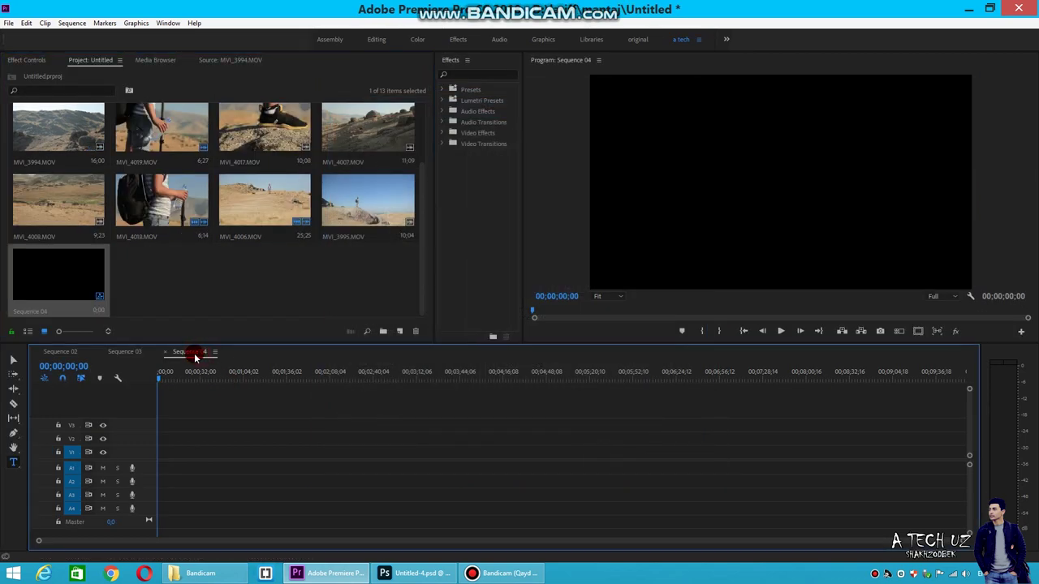
pyautogui.click(251, 284)
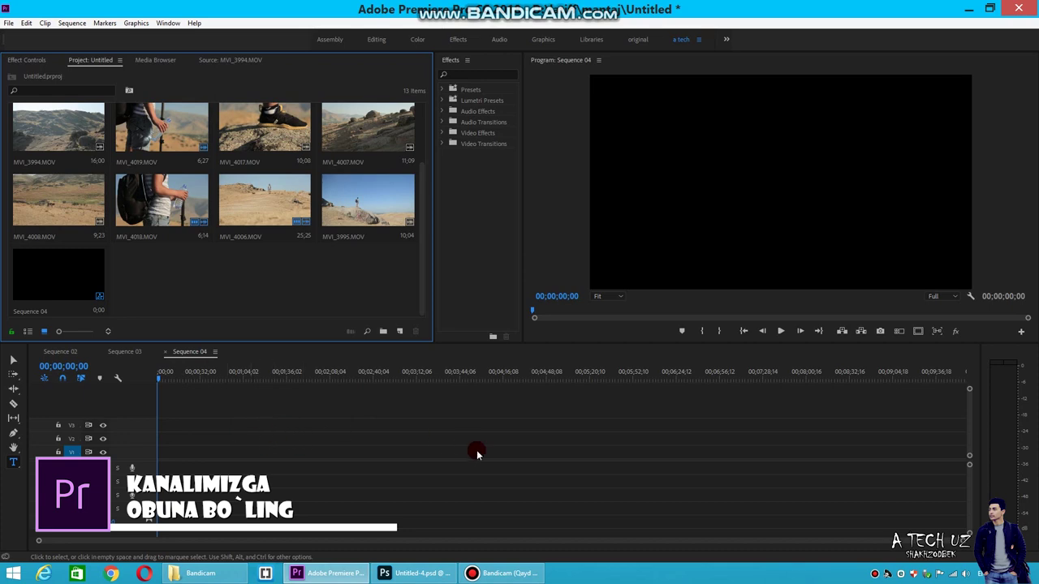
pyautogui.click(59, 352)
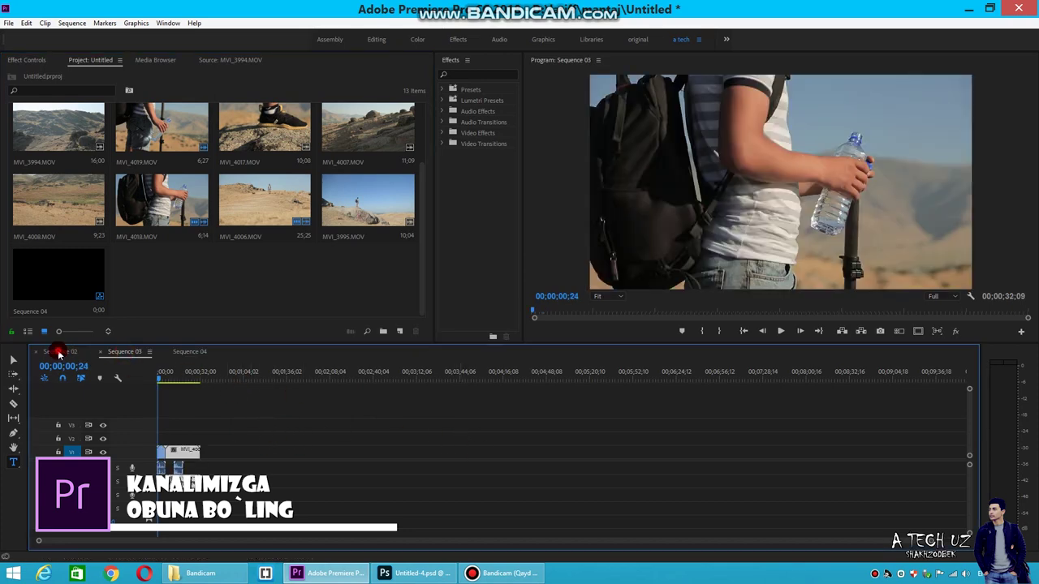
pyautogui.click(188, 352)
pyautogui.click(238, 296)
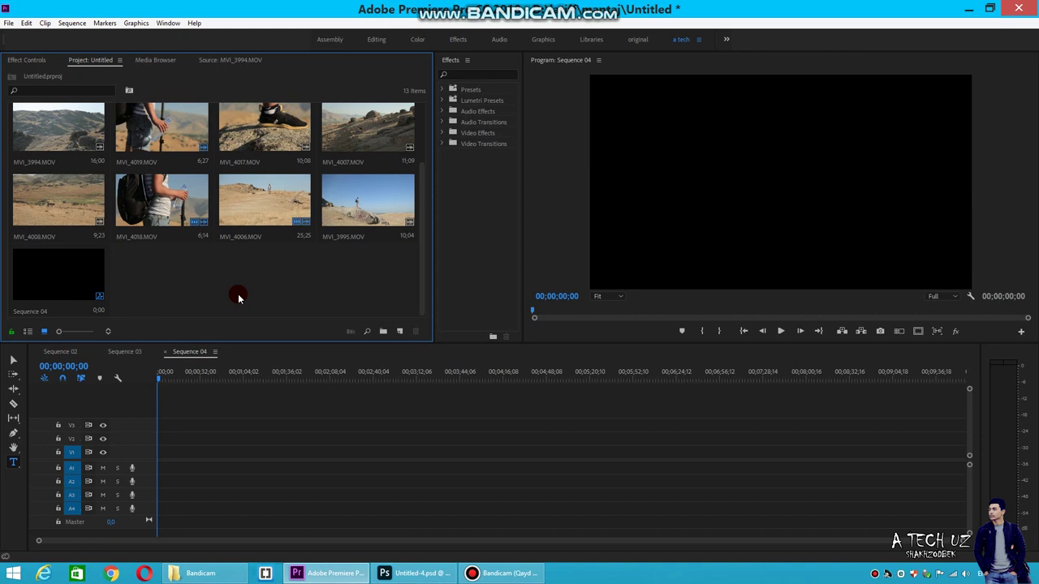